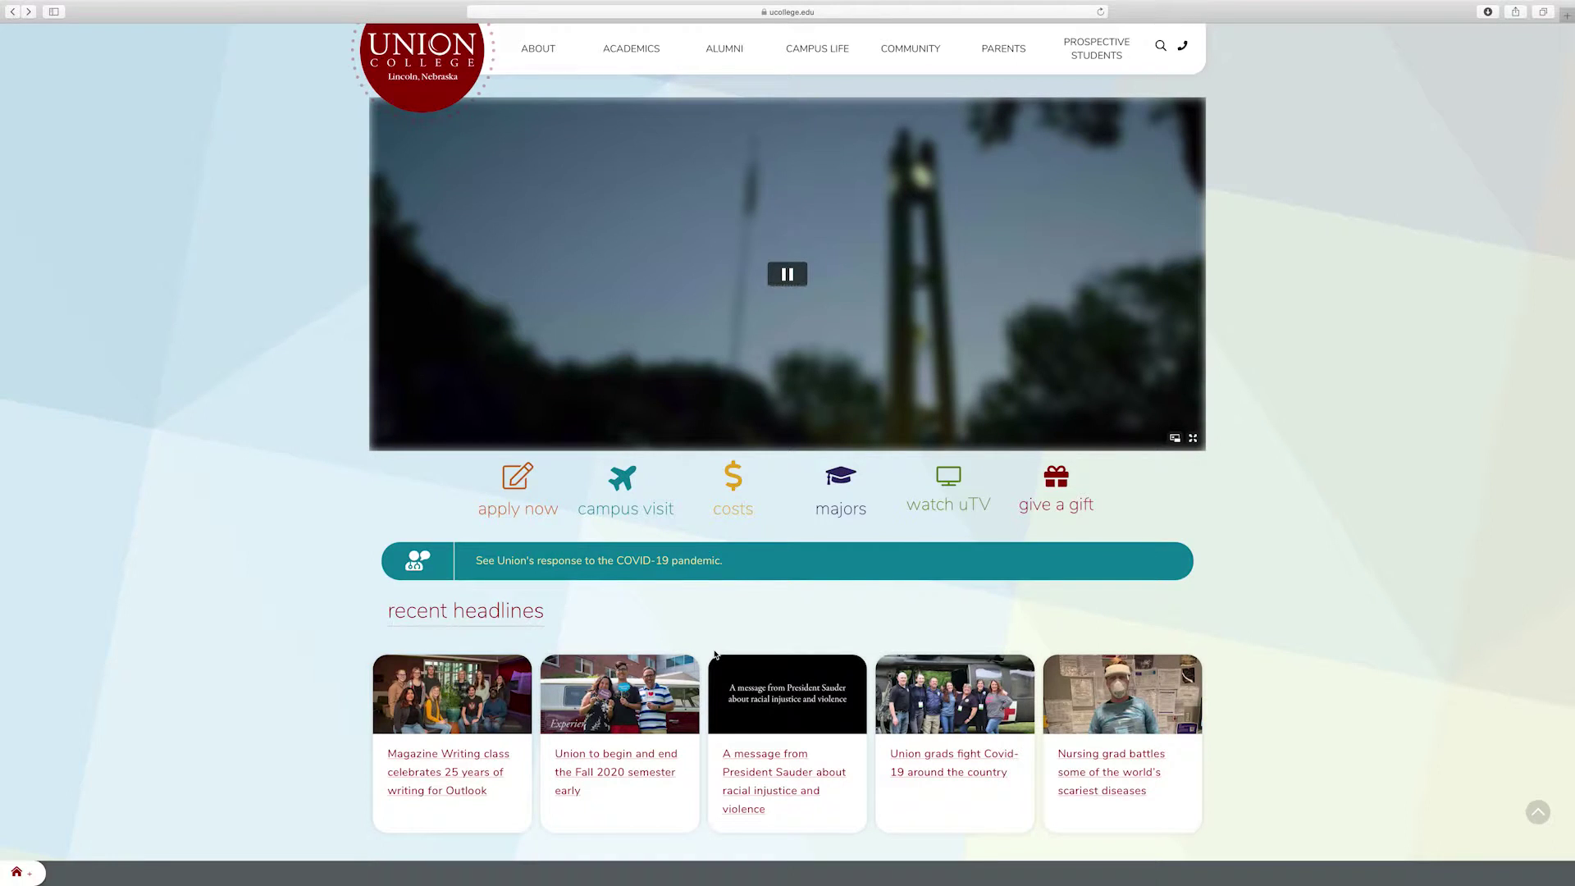
Step: Open the student portal from the college website's footer and go to its Buy Books page
scroll(714, 653, "down", 12)
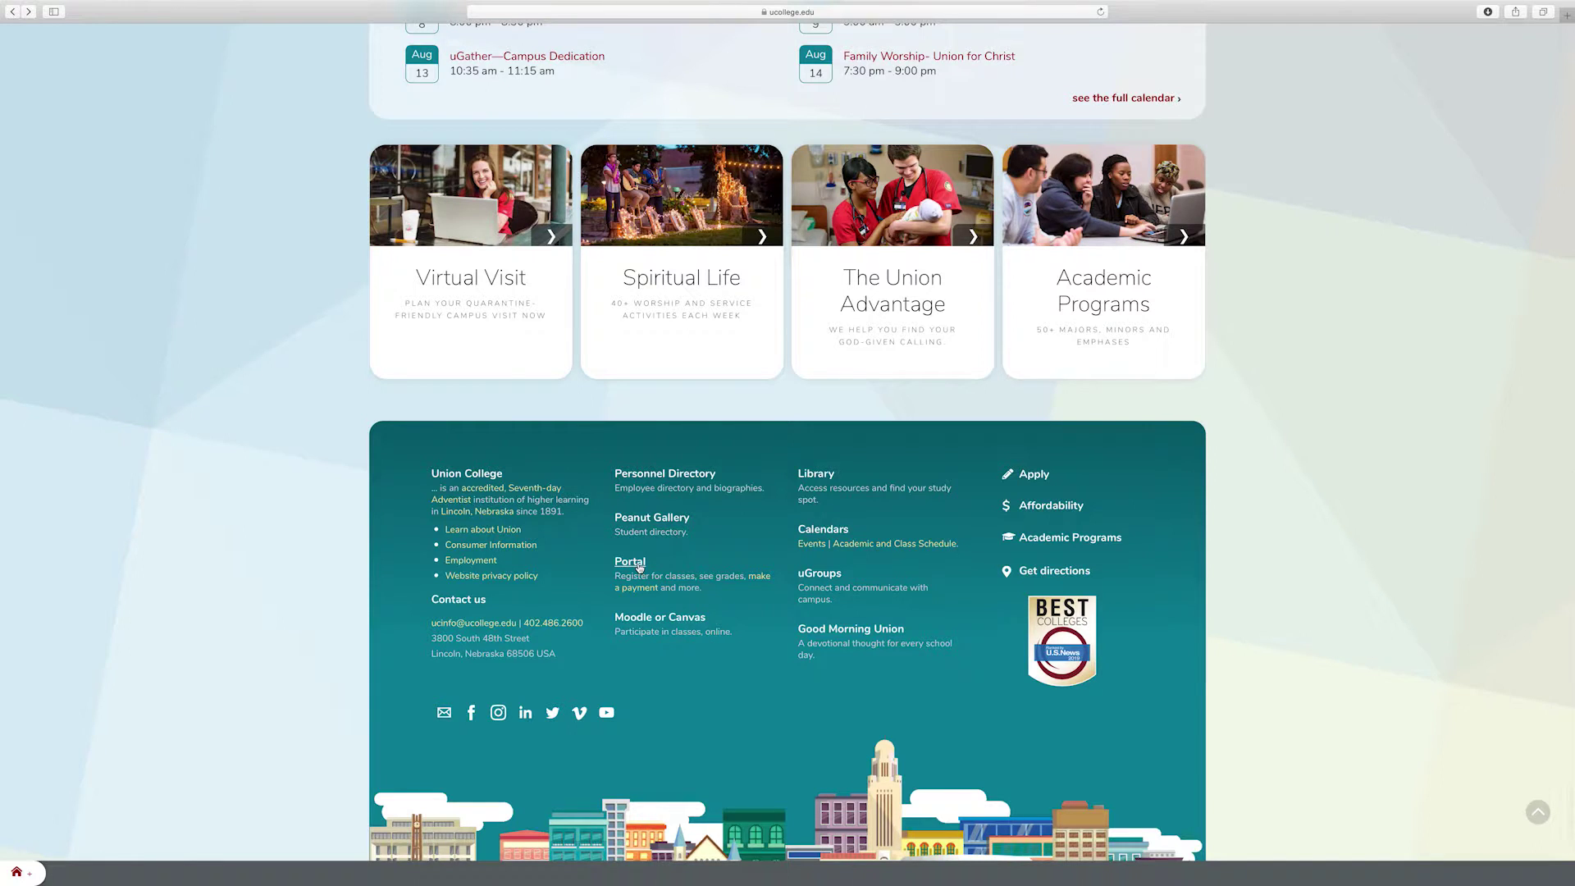
left_click(630, 562)
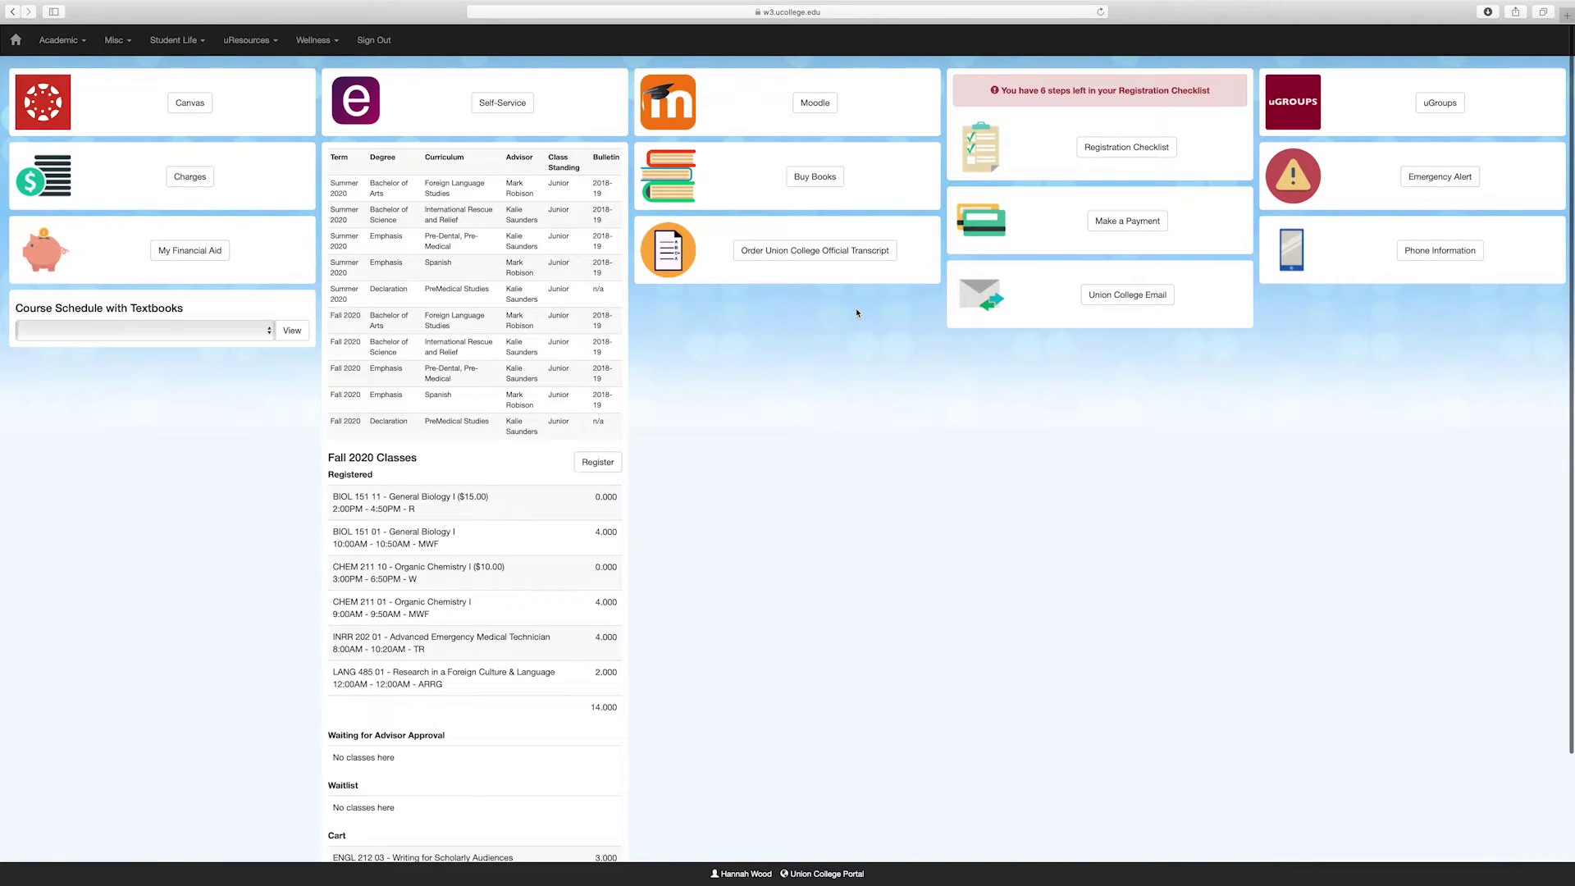
left_click(823, 181)
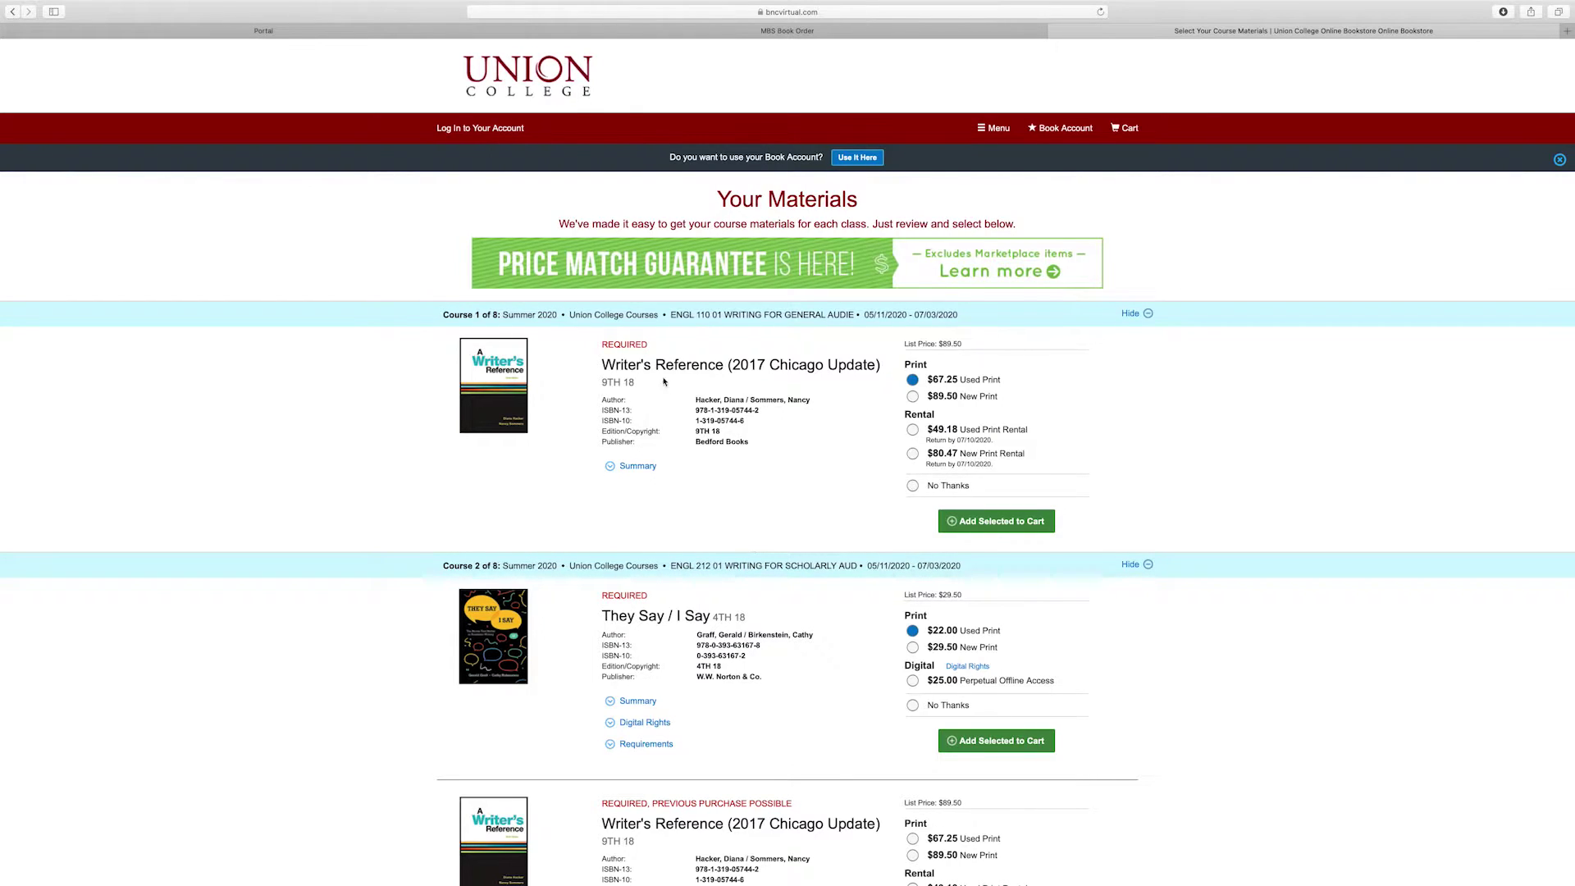
Step: Review the Summer 2020 course materials, including the note on the optional Educational Psychology access card
scroll(720, 479, "down", 15)
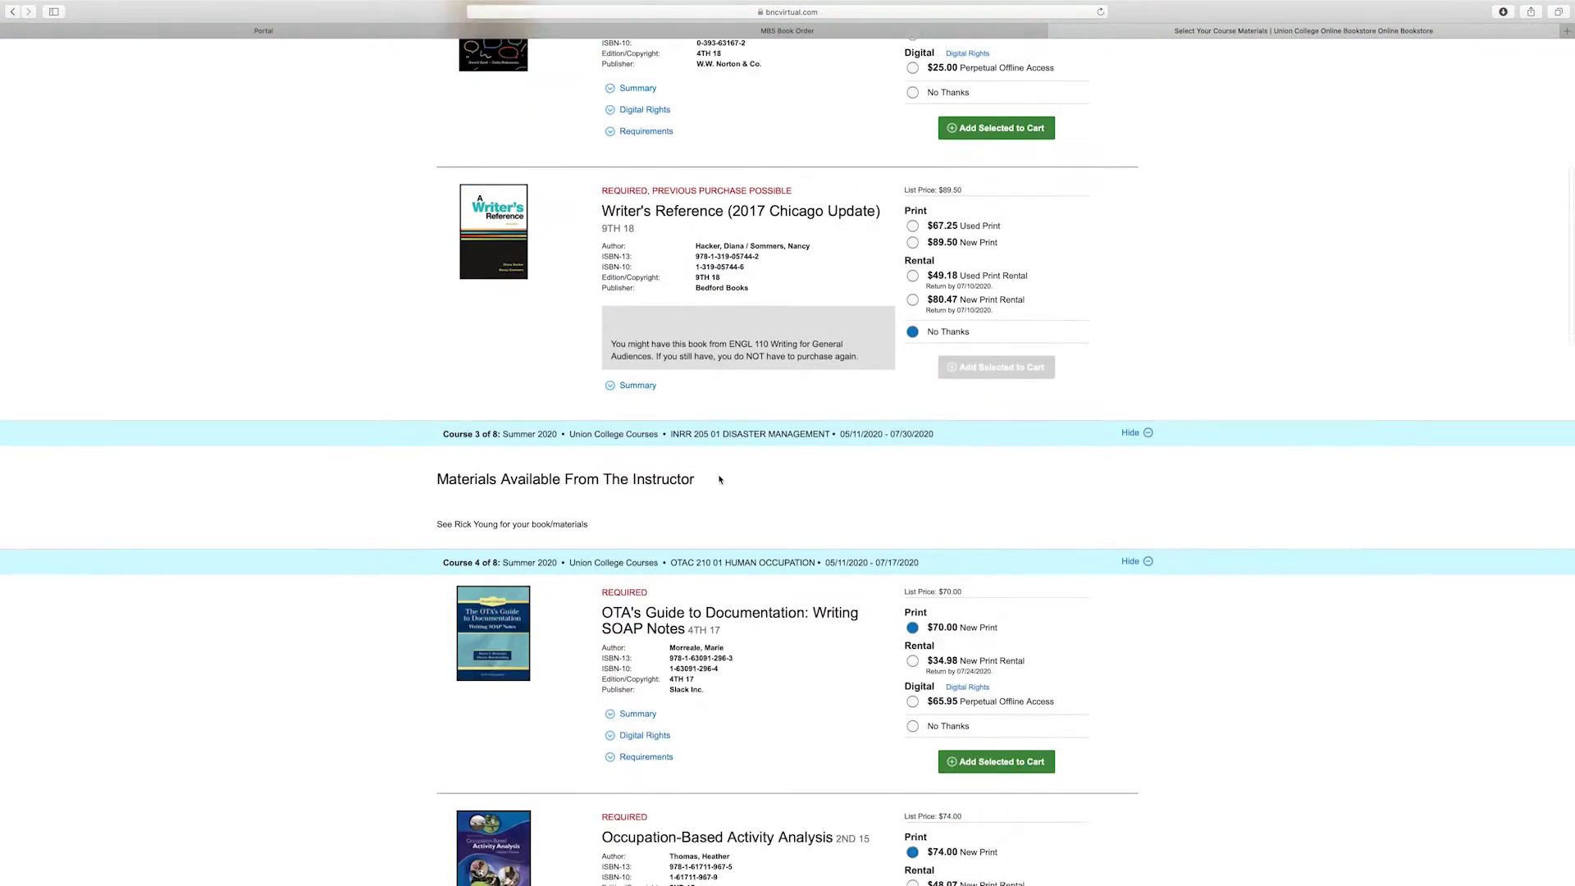
scroll(720, 480, "down", 5)
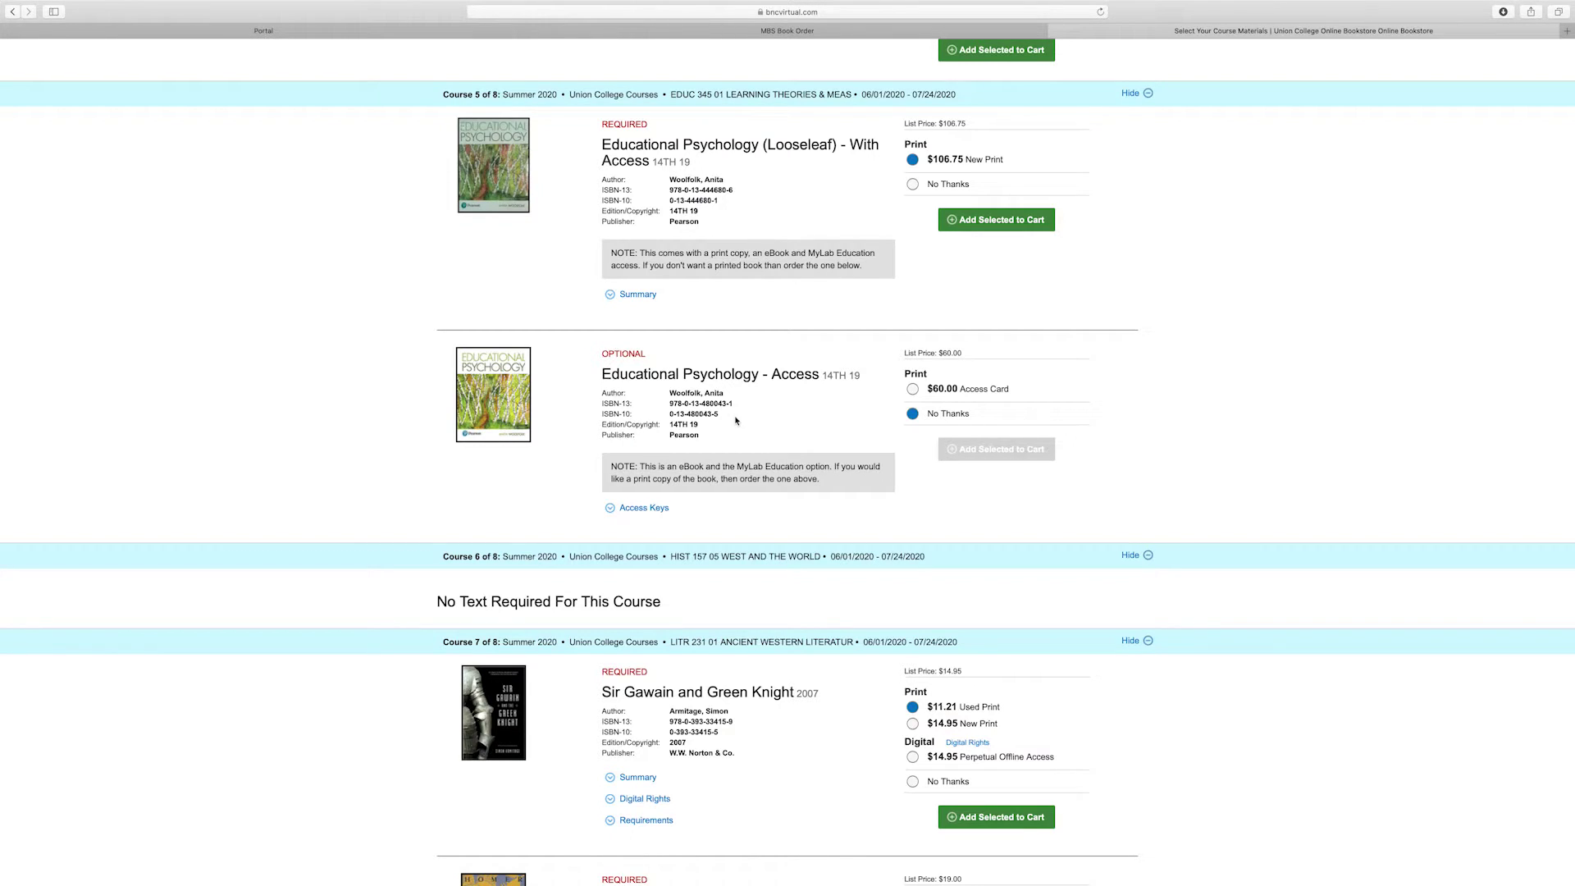
scroll(736, 421, "up", 1)
left_click_drag(645, 486, 833, 486)
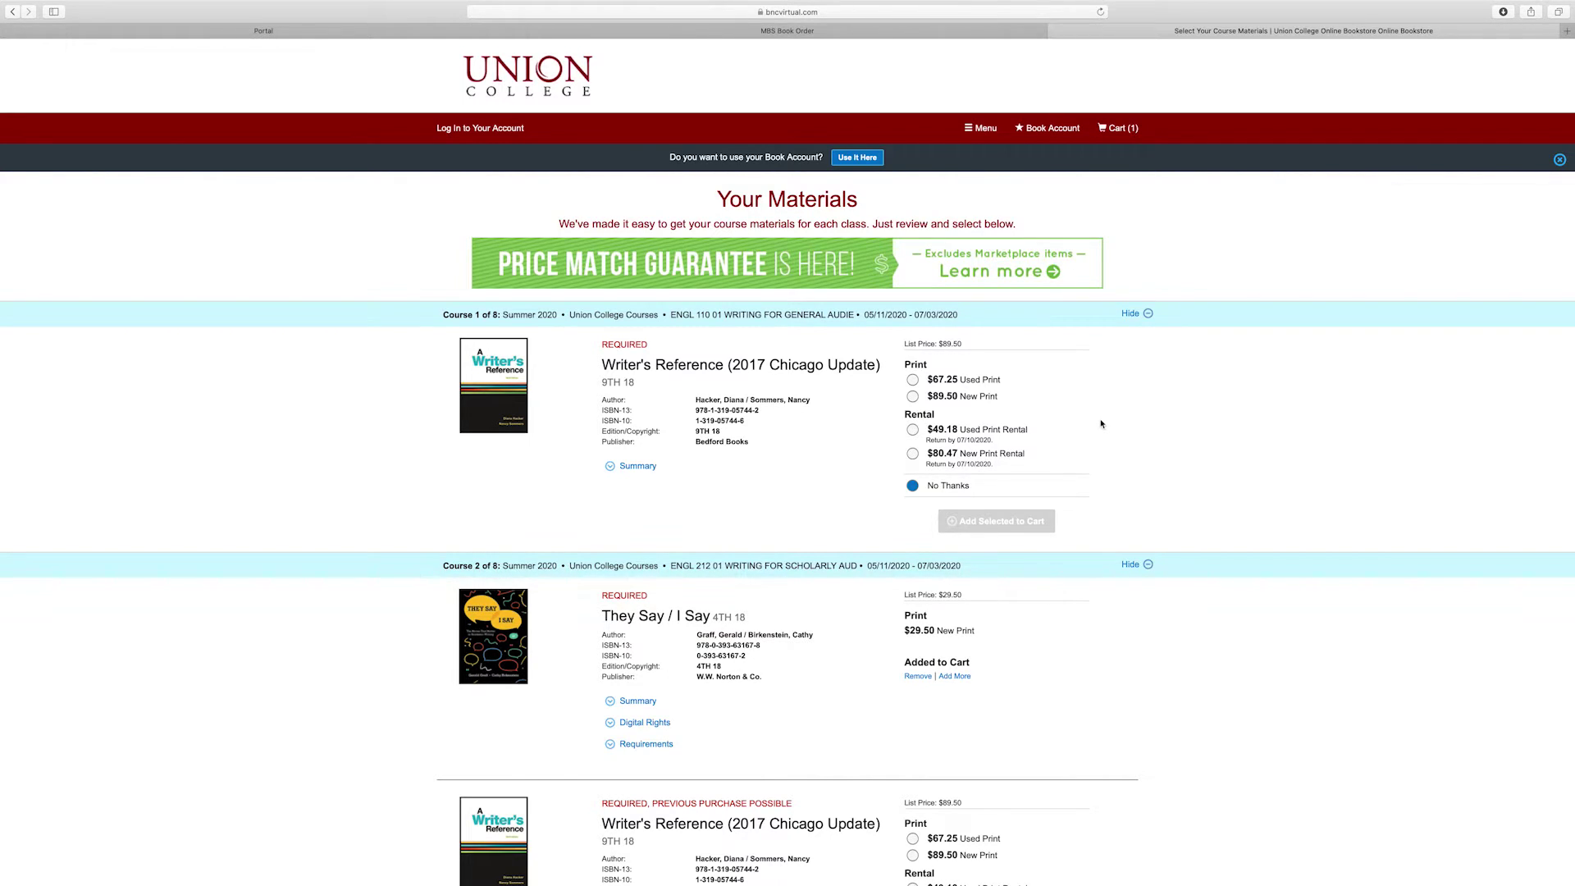
Step: Try the used print and used rental options for Writer's Reference under ENGL 110, and set it back to No Thanks
left_click(913, 380)
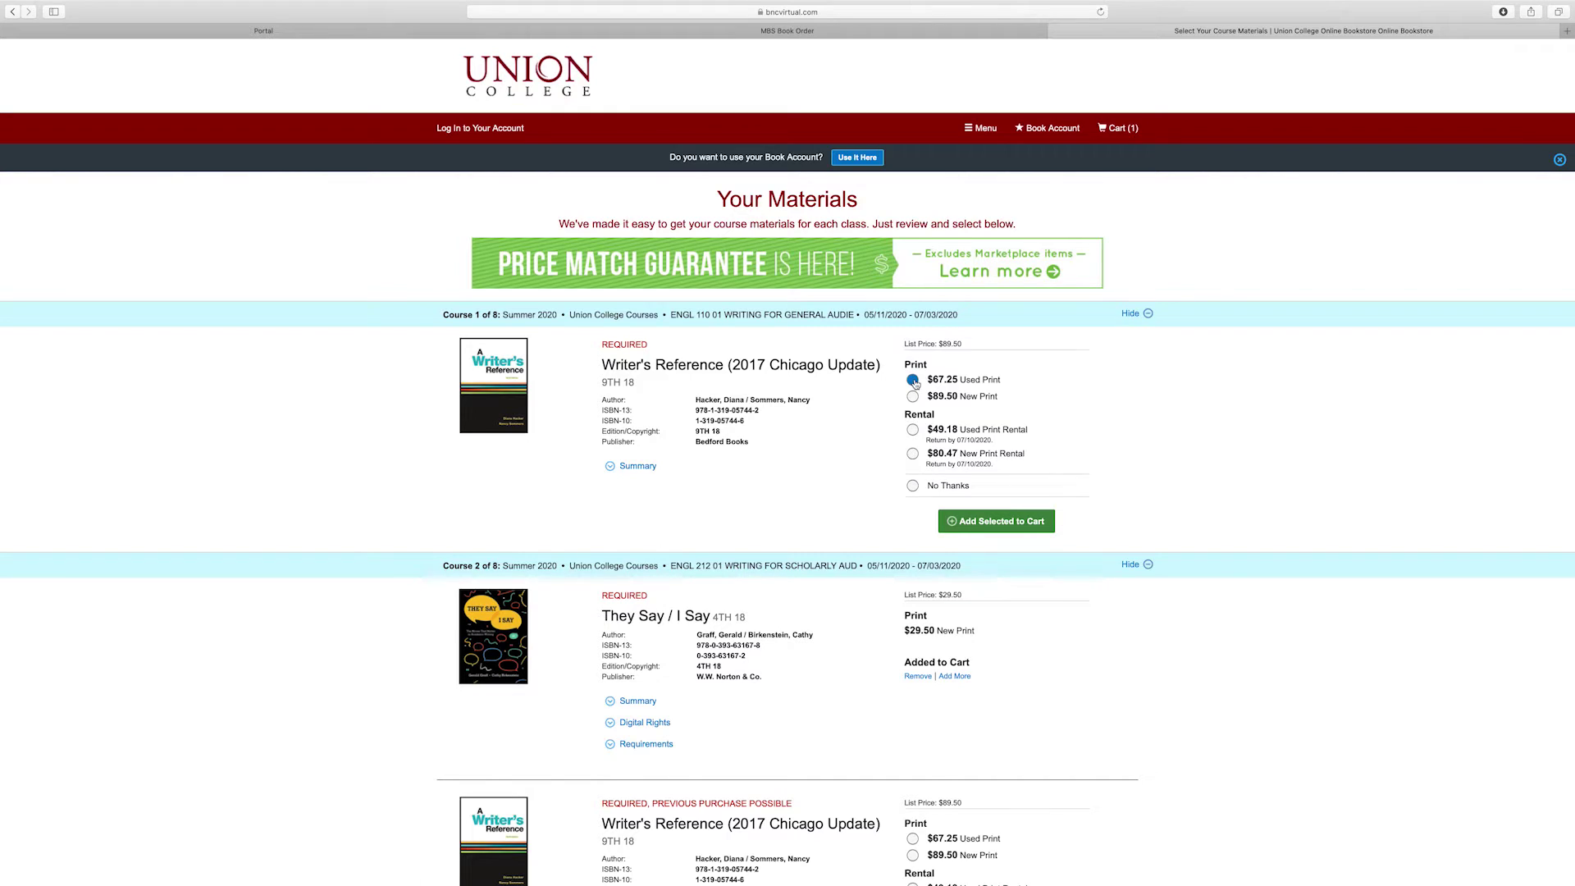
left_click(913, 430)
left_click(919, 489)
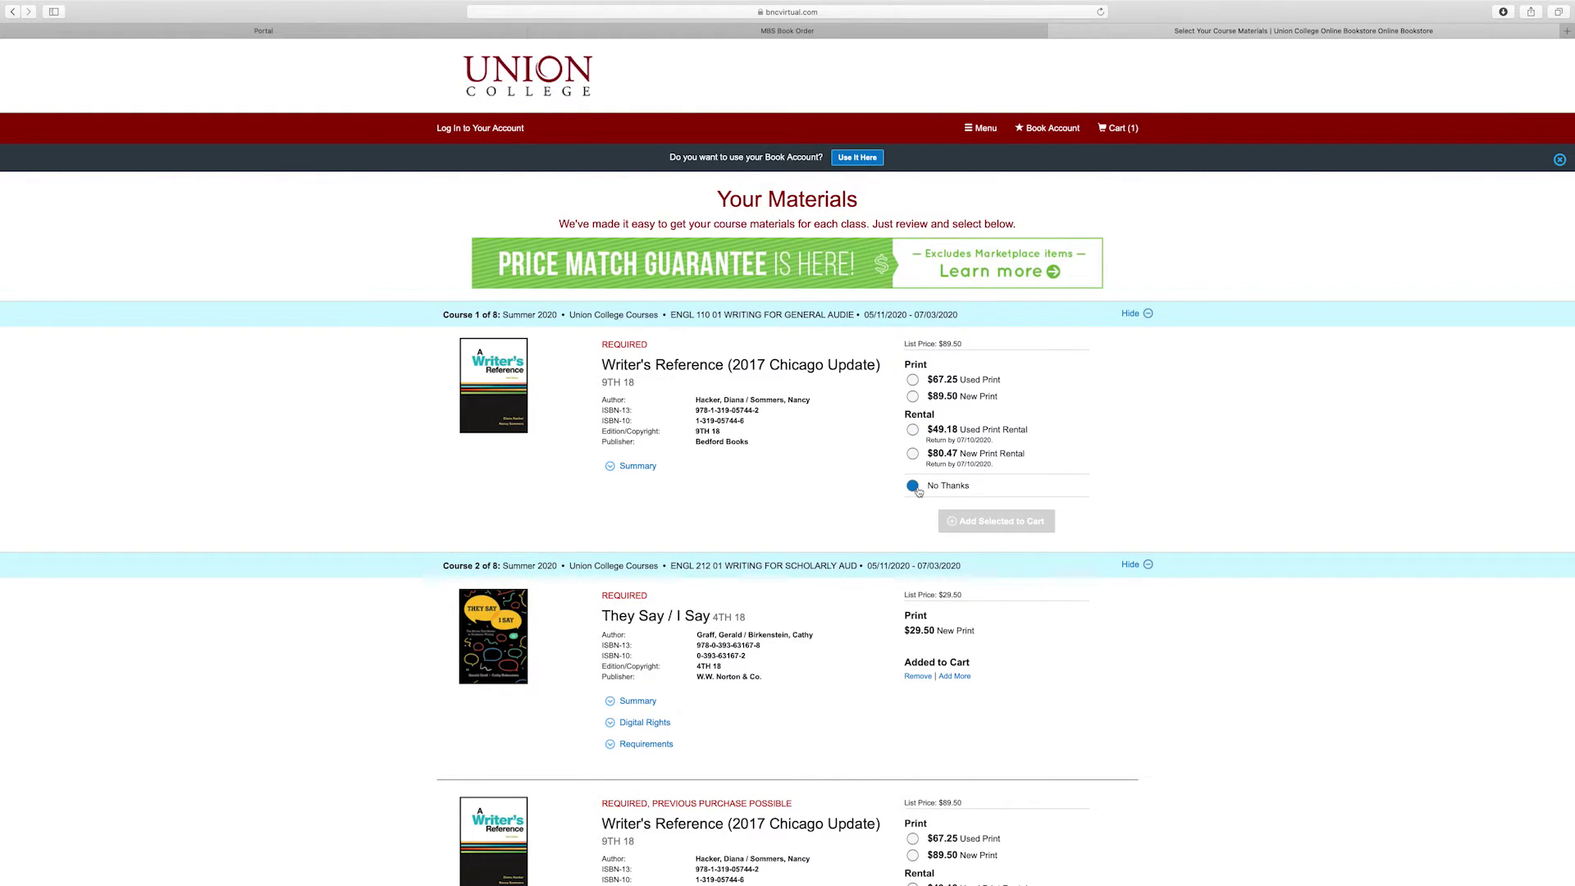
Step: Add the $67.25 used print copy of Writer's Reference under ENGL 212 to the cart
scroll(917, 501, "down", 5)
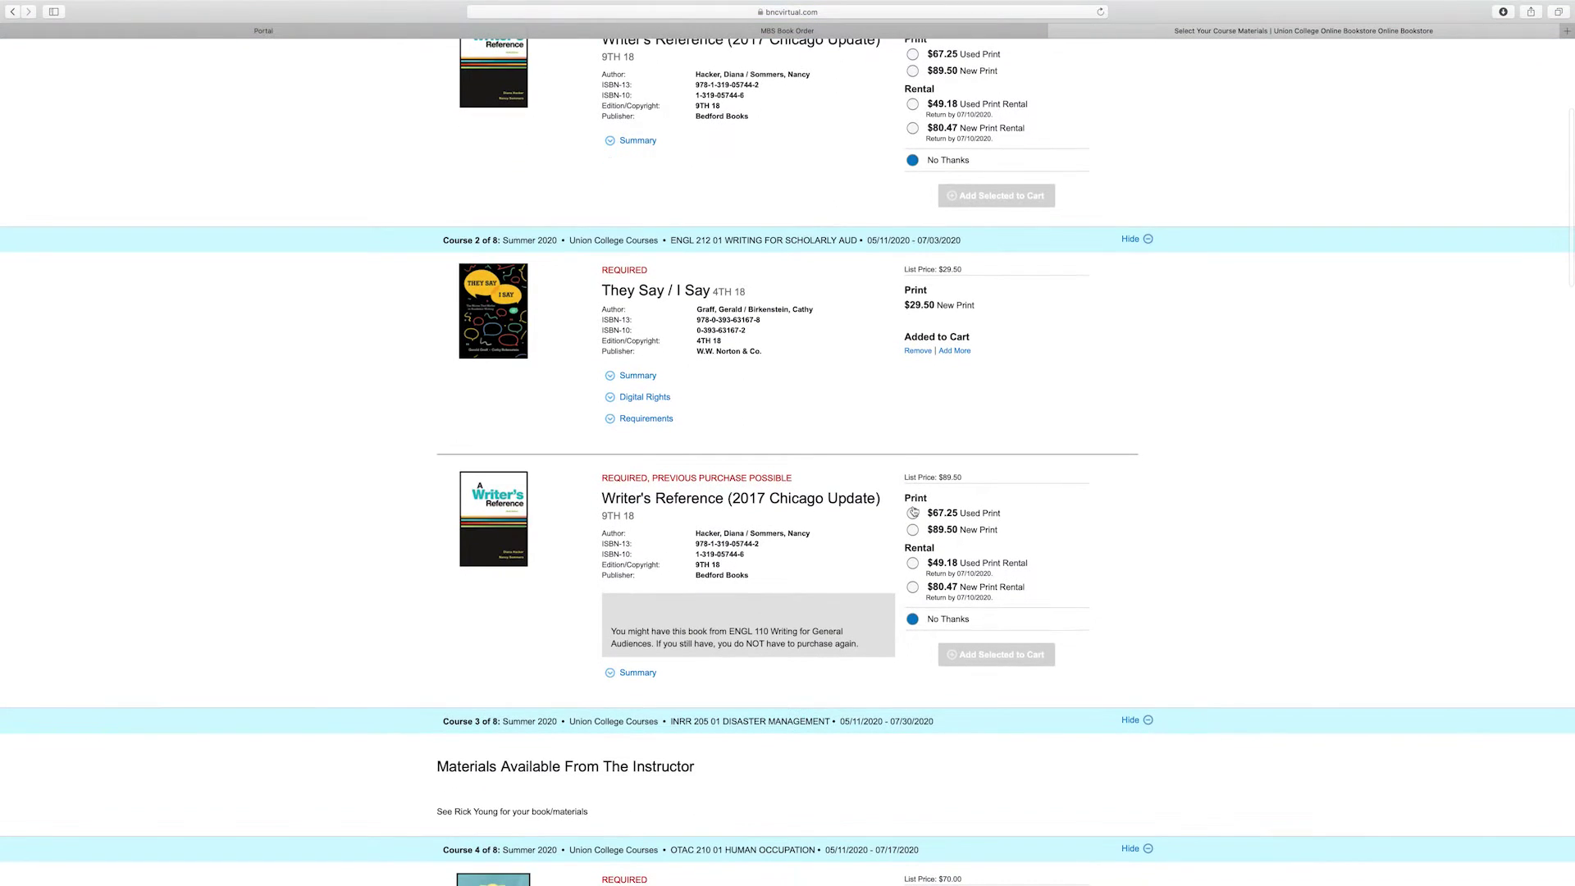
left_click(913, 512)
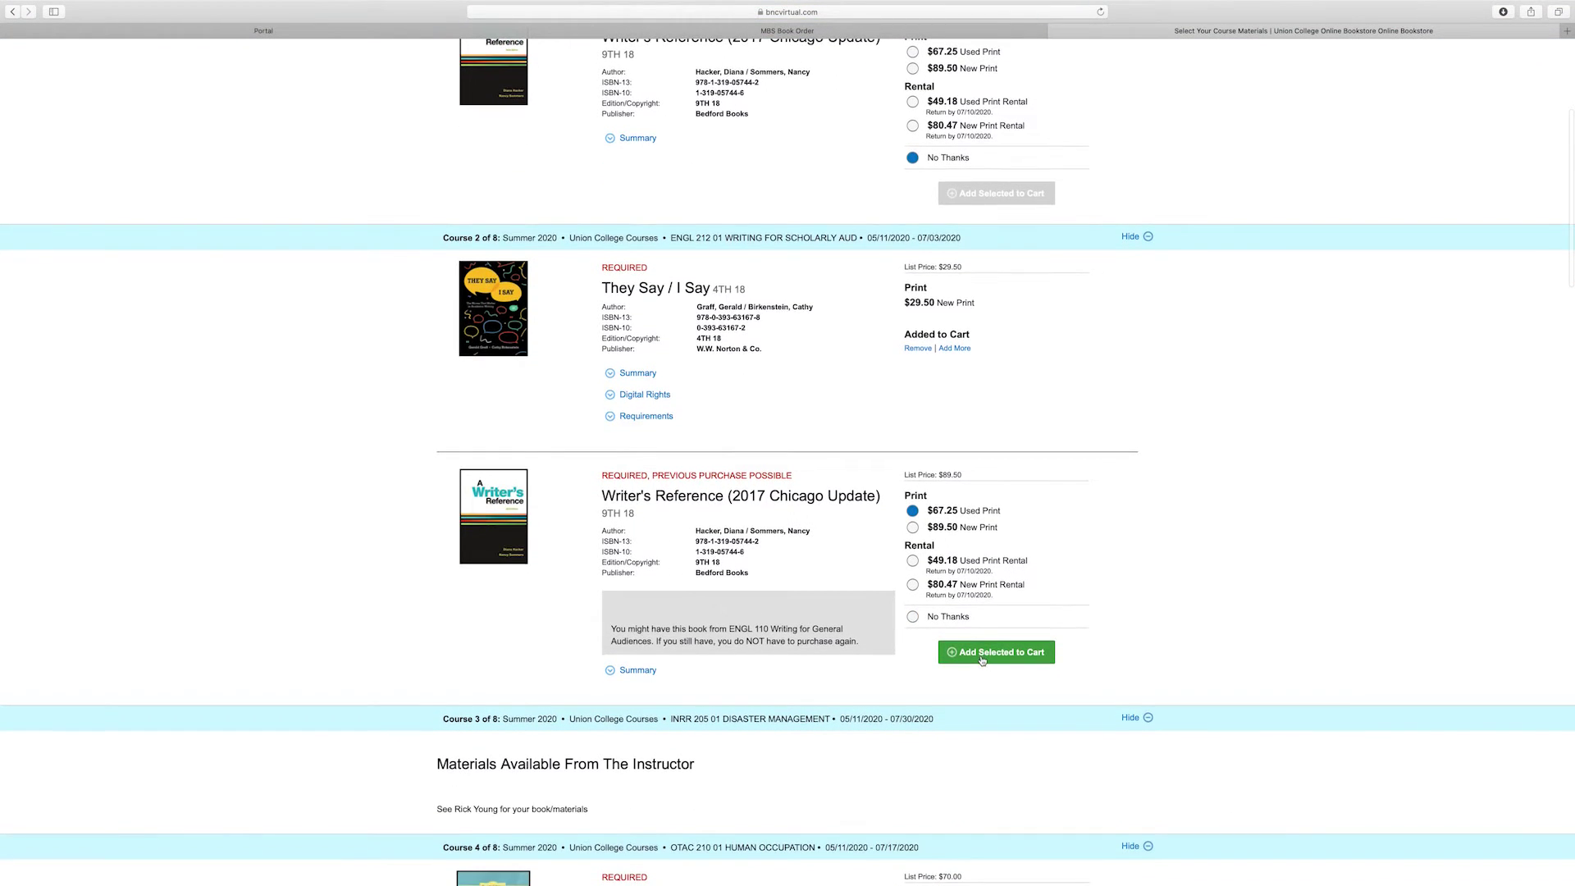
left_click(982, 656)
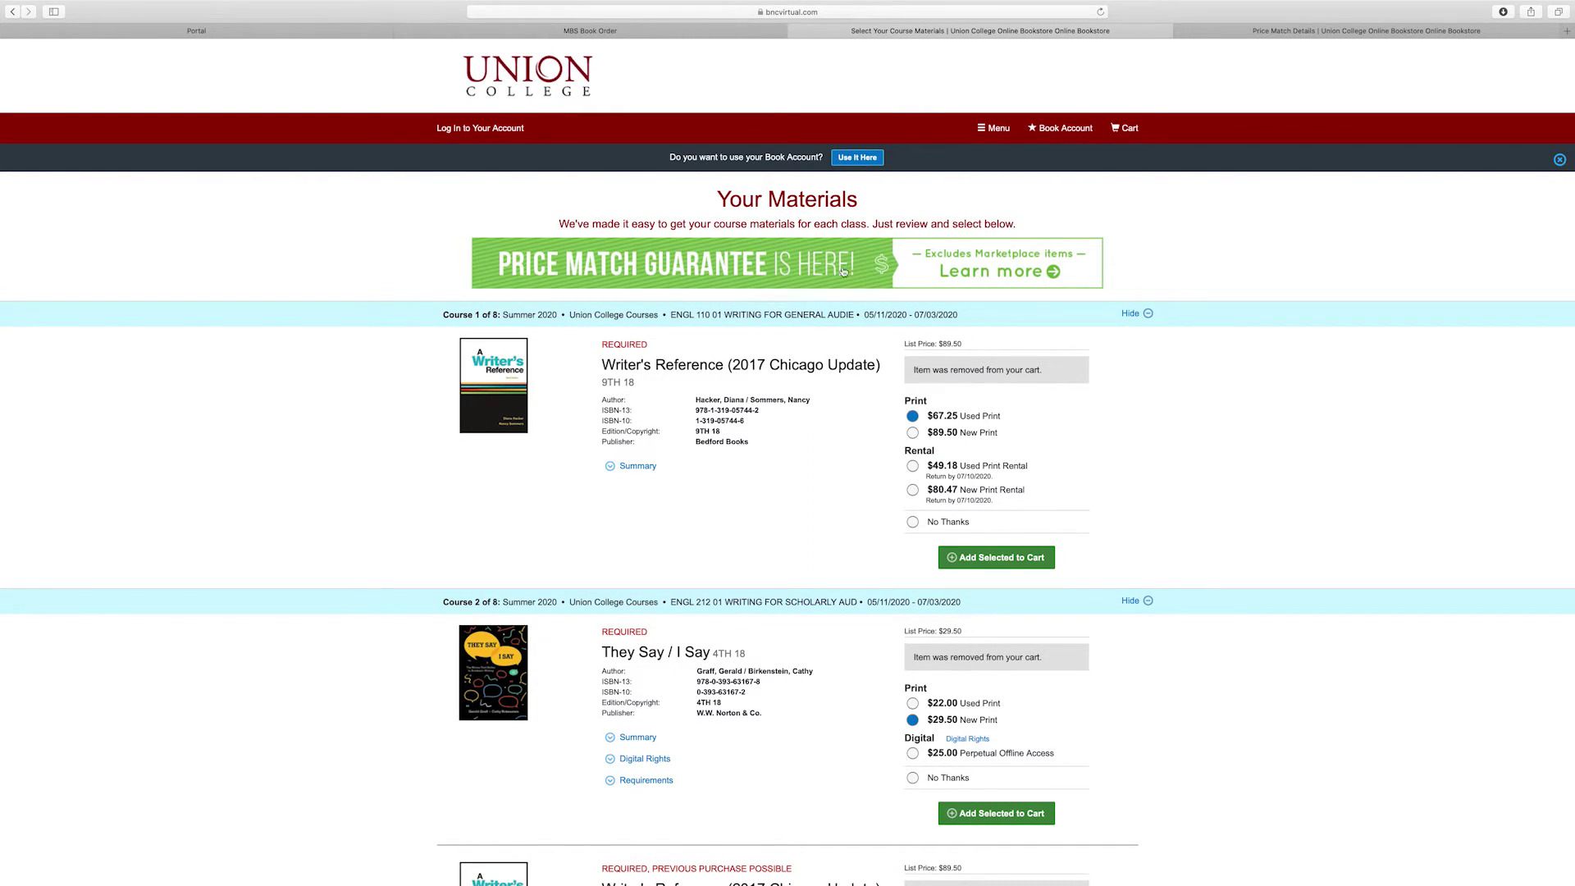
Step: Read the Price Match Guarantee details and return to the course materials list
left_click(827, 272)
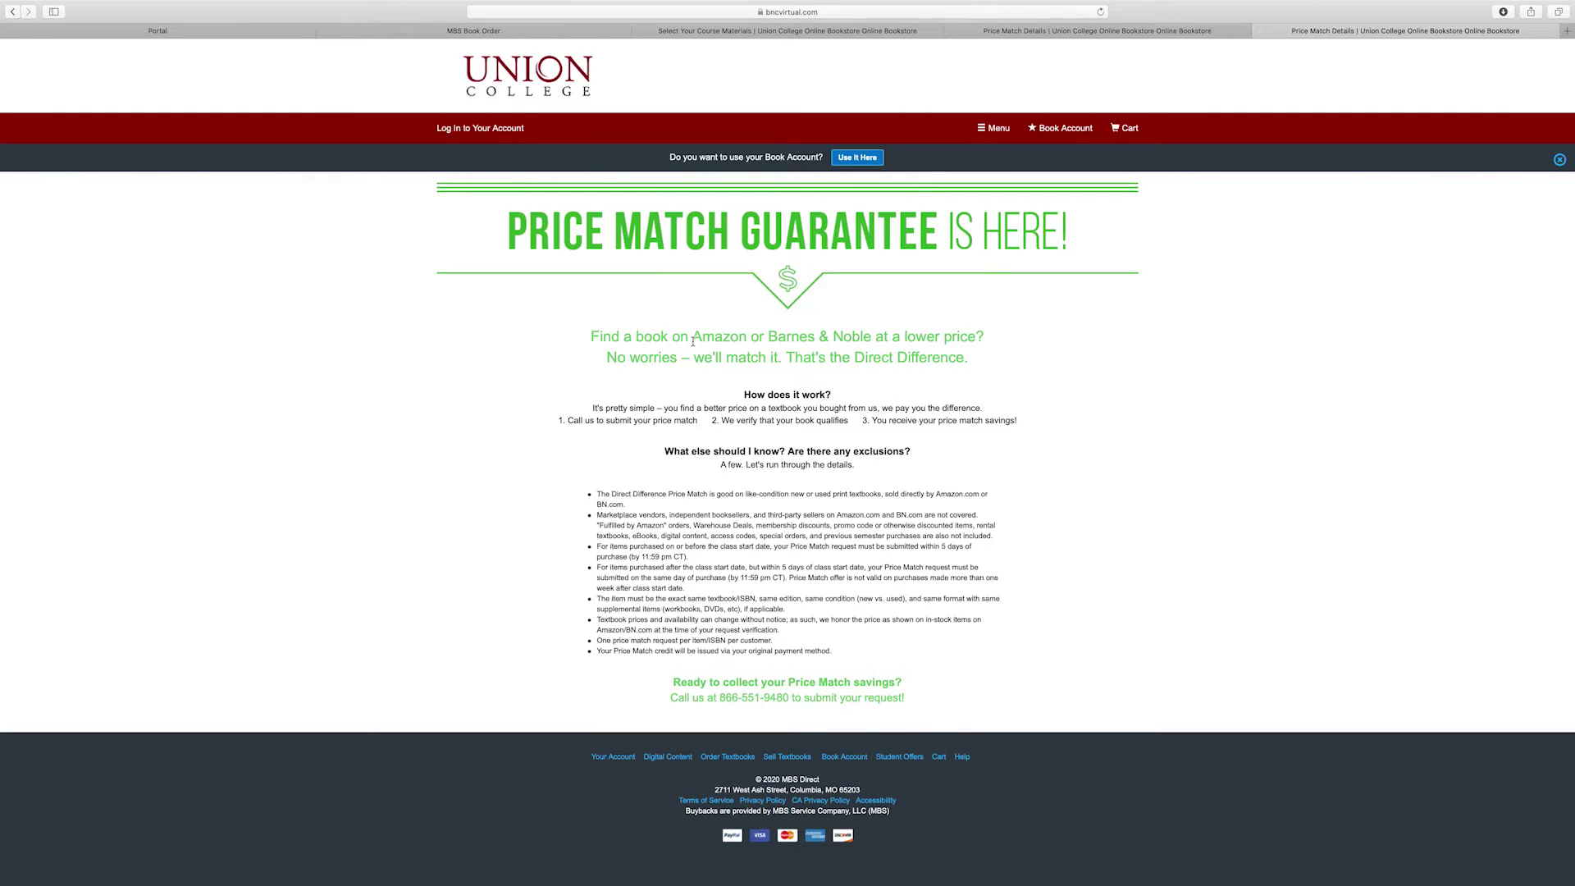
left_click_drag(693, 342, 974, 337)
left_click(898, 31)
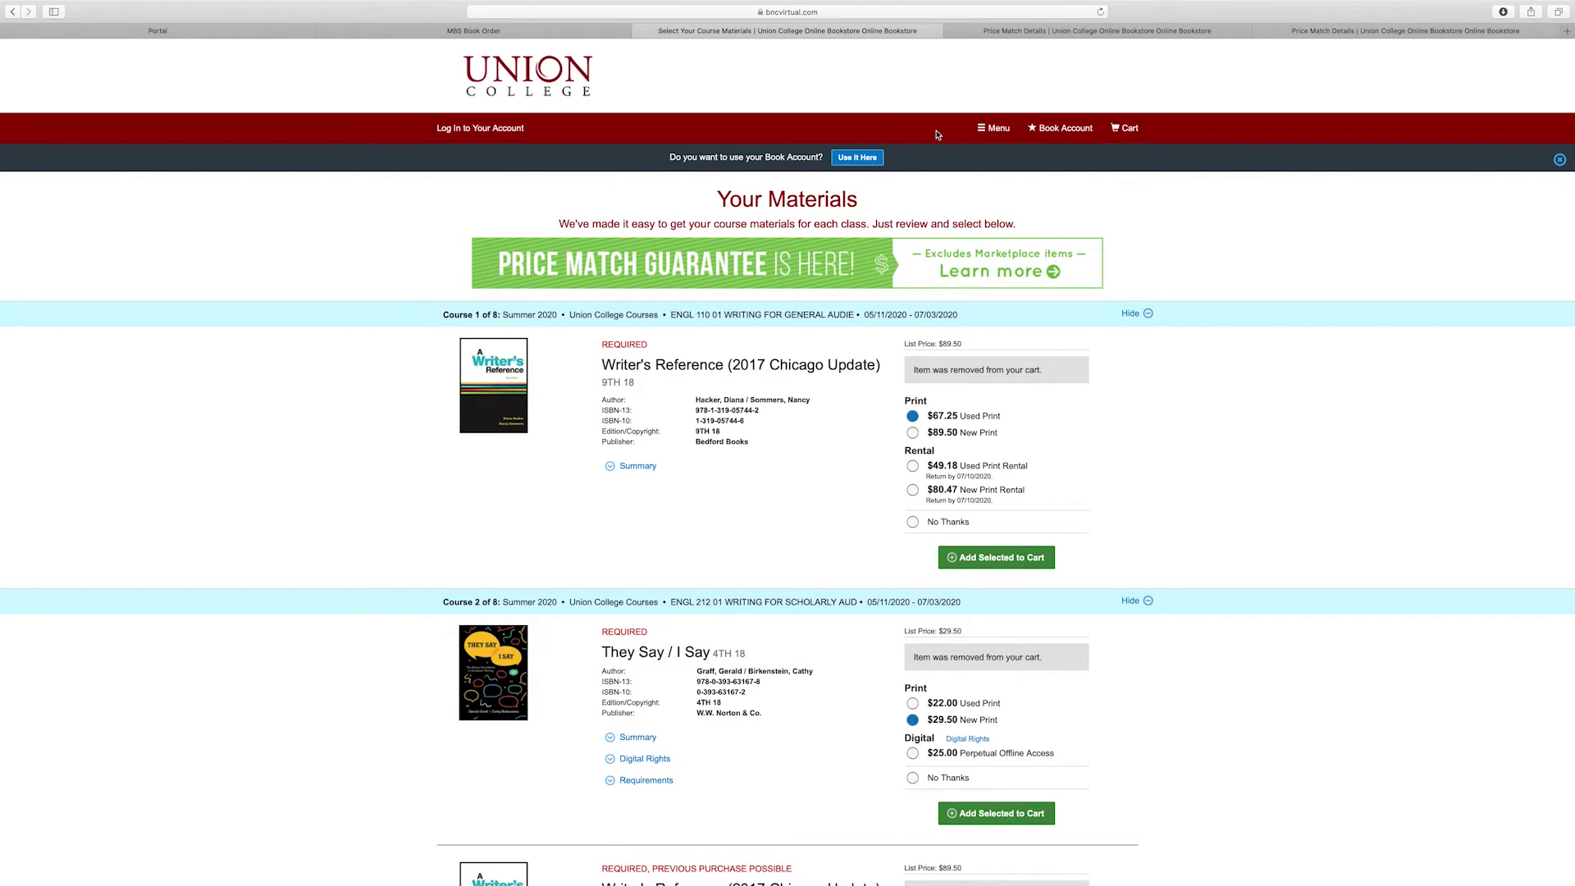
left_click(1064, 128)
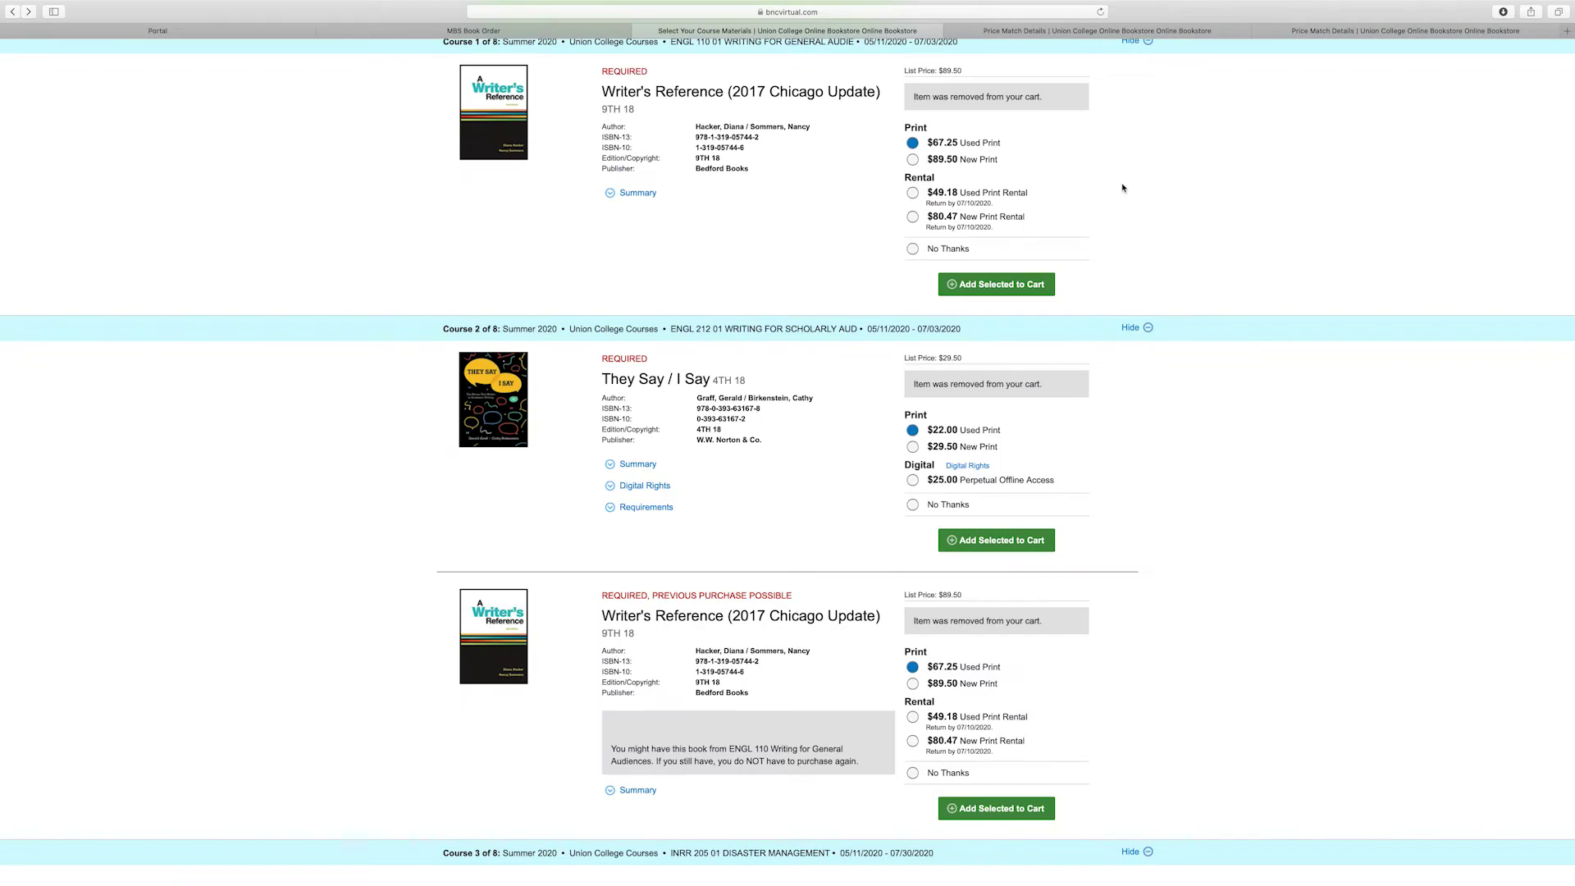
Step: Add the $49.18 used print rental of Writer's Reference for ENGL 110 to the cart and decline They Say / I Say
left_click(913, 193)
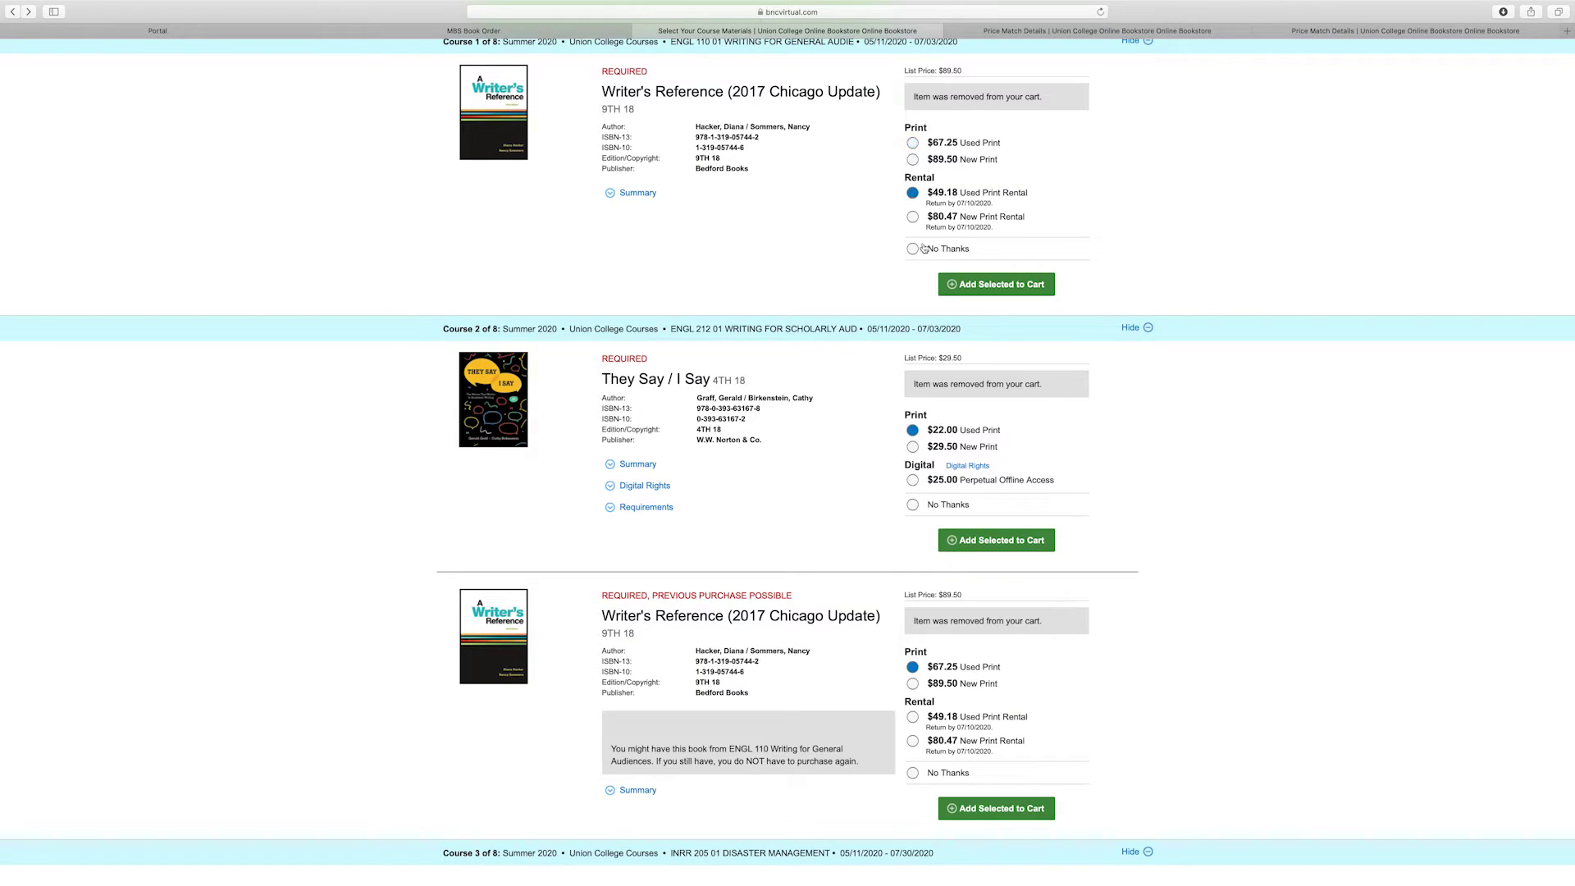
left_click(983, 287)
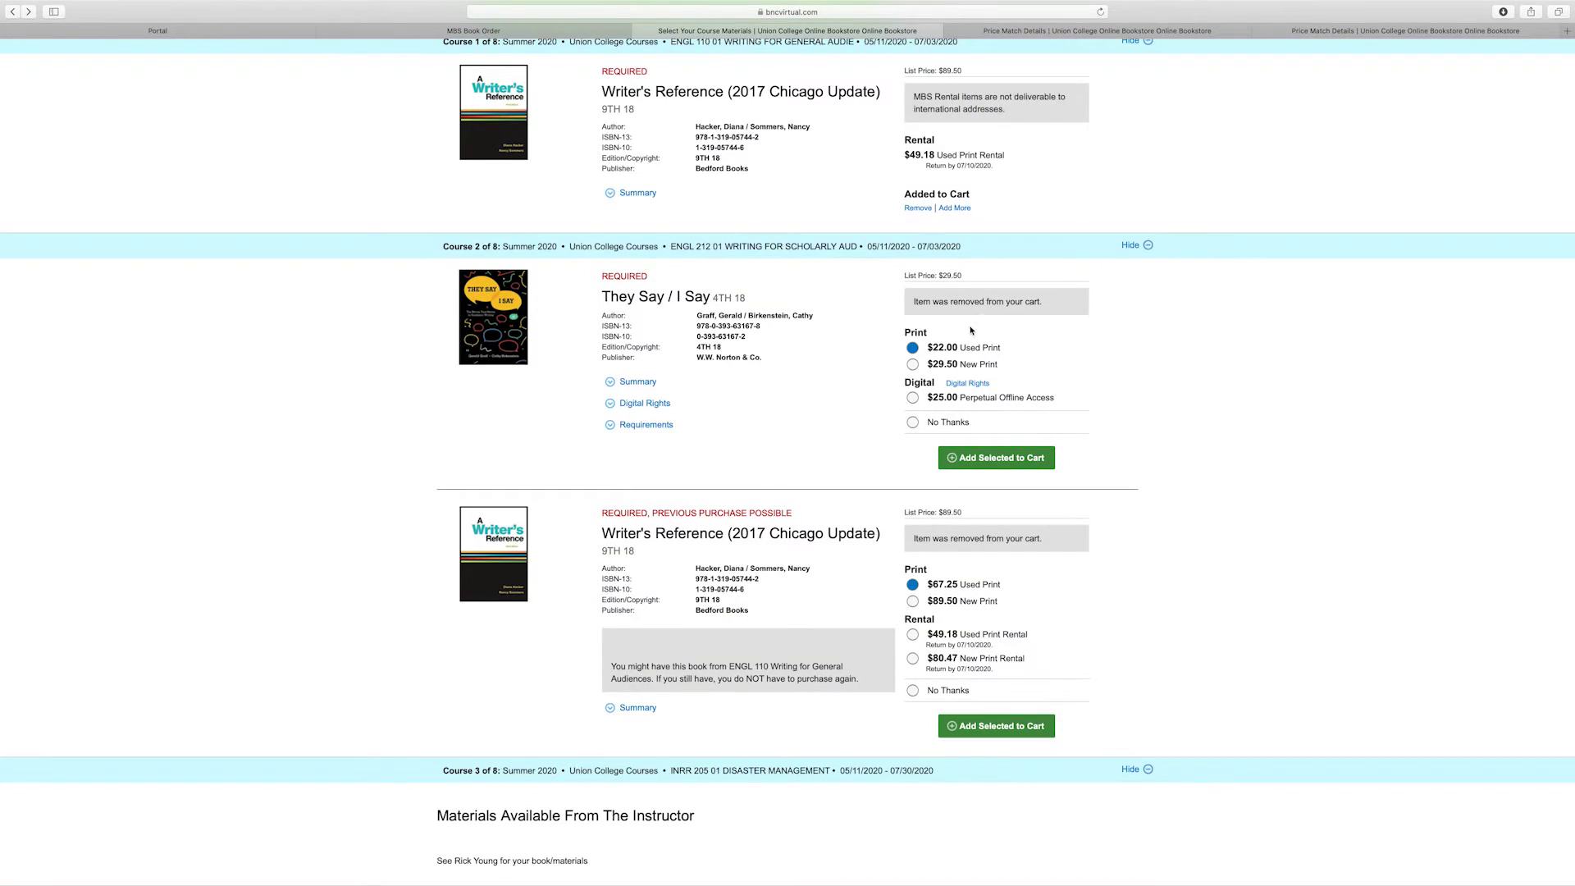
left_click(912, 422)
scroll(1073, 297, "up", 5)
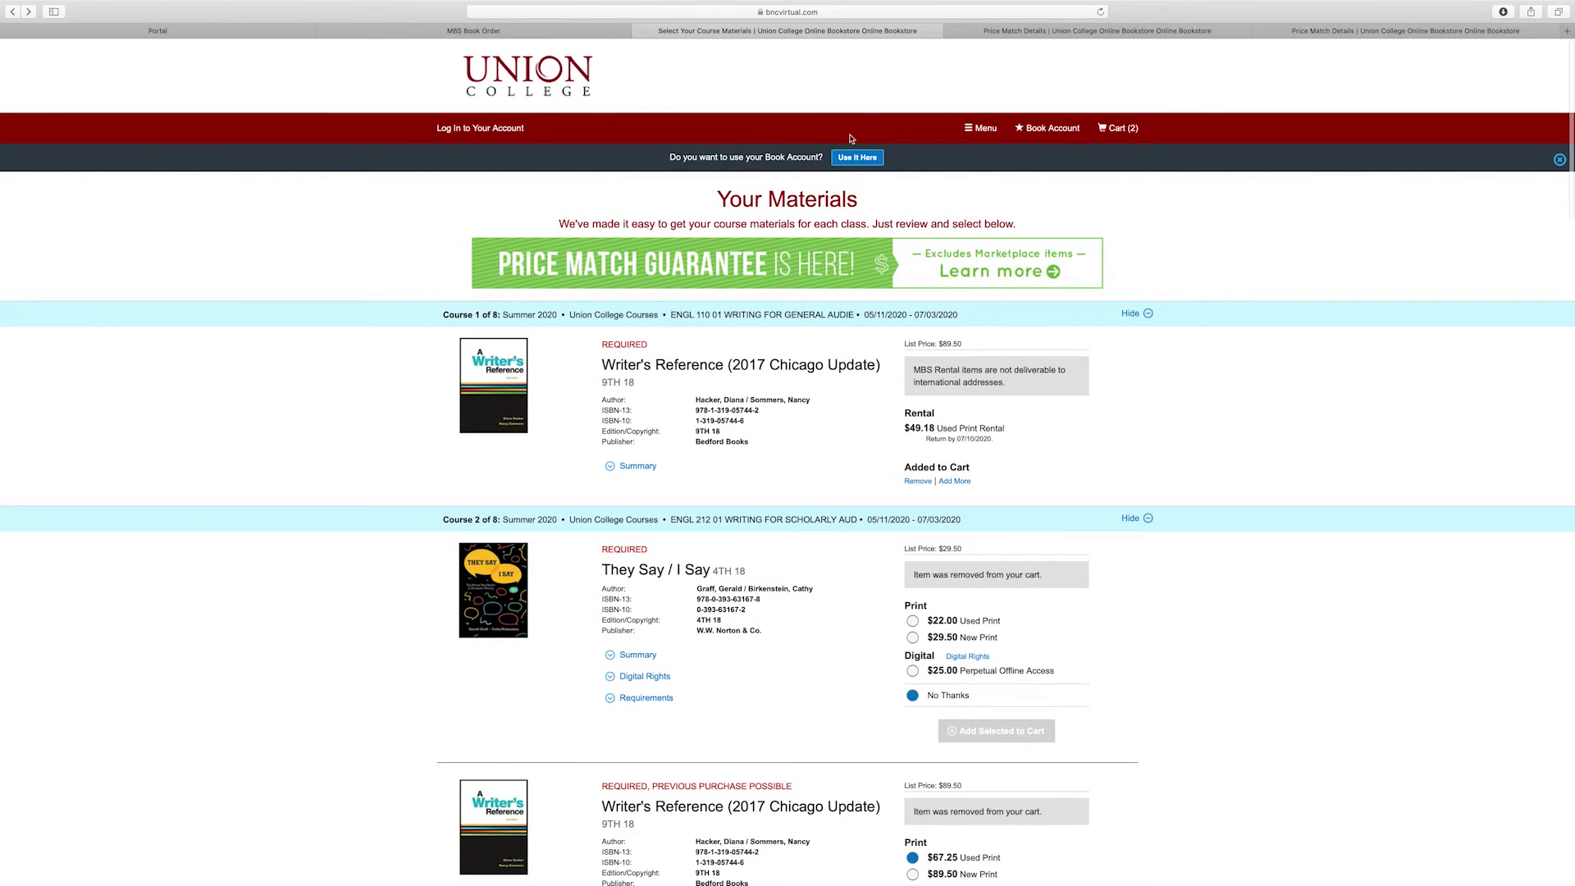
Step: Check out the cart with the prefilled shipping and billing addresses and UPS Ground shipping, continuing to the payment options
left_click(1117, 128)
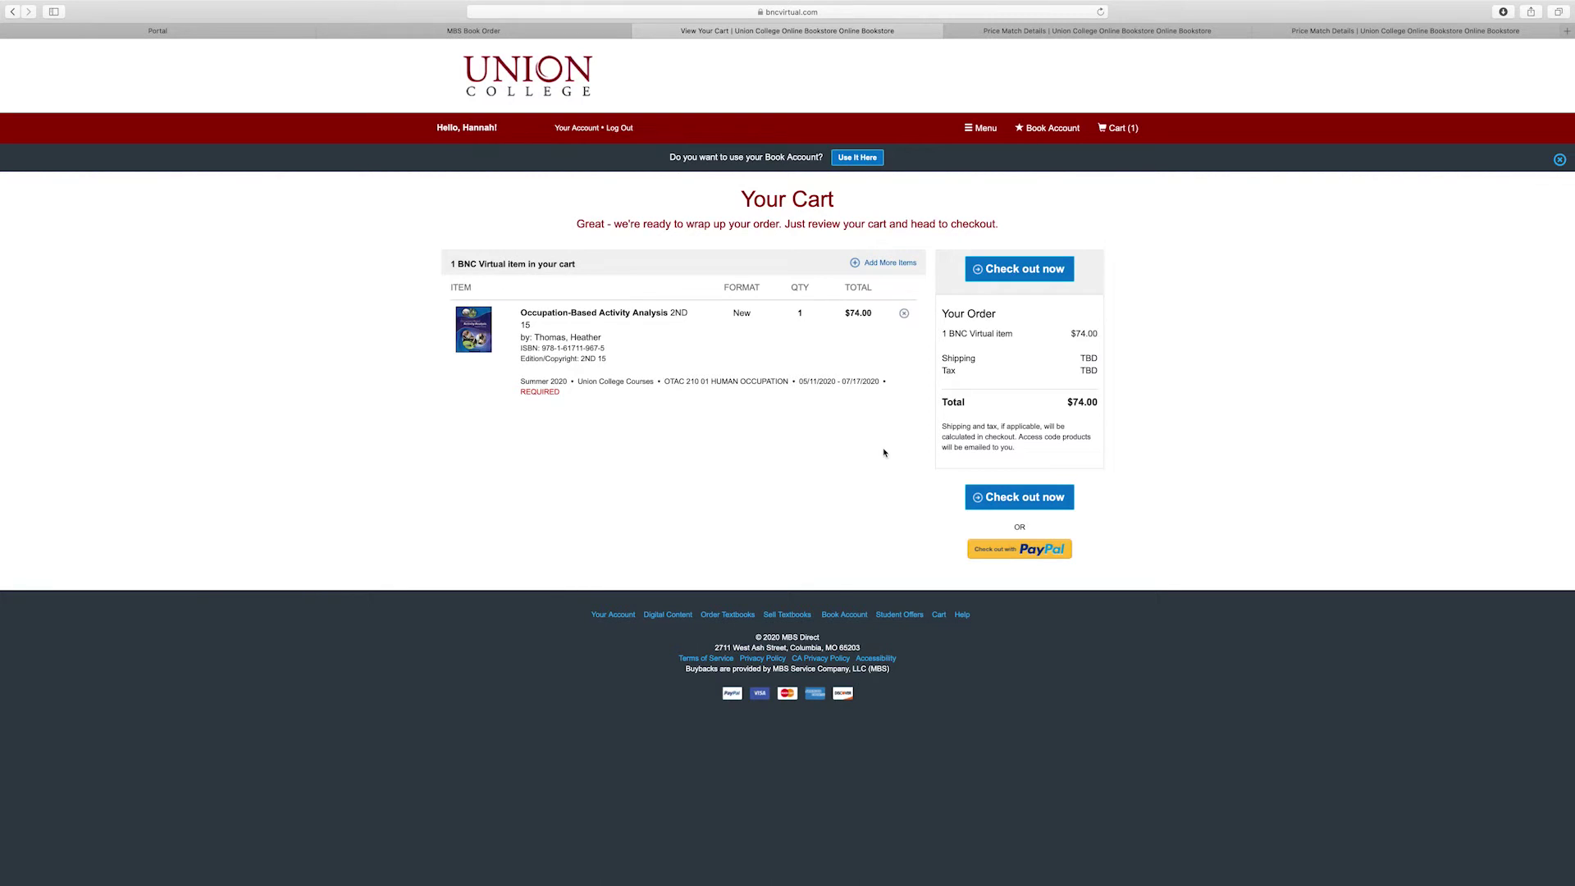
left_click(995, 498)
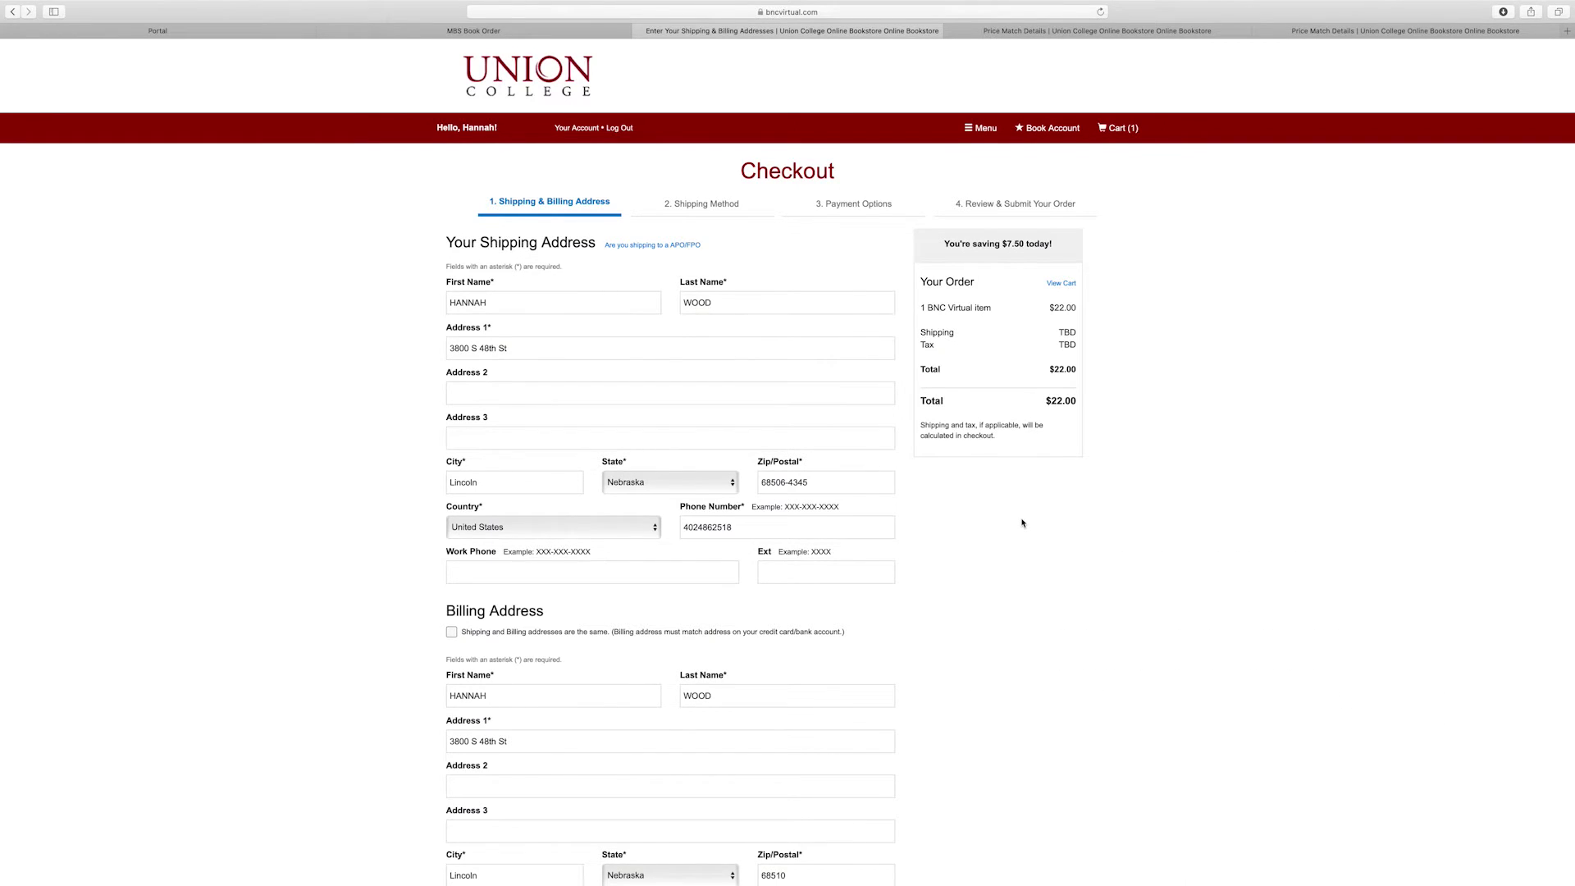
scroll(1021, 523, "down", 3)
scroll(1021, 523, "down", 4)
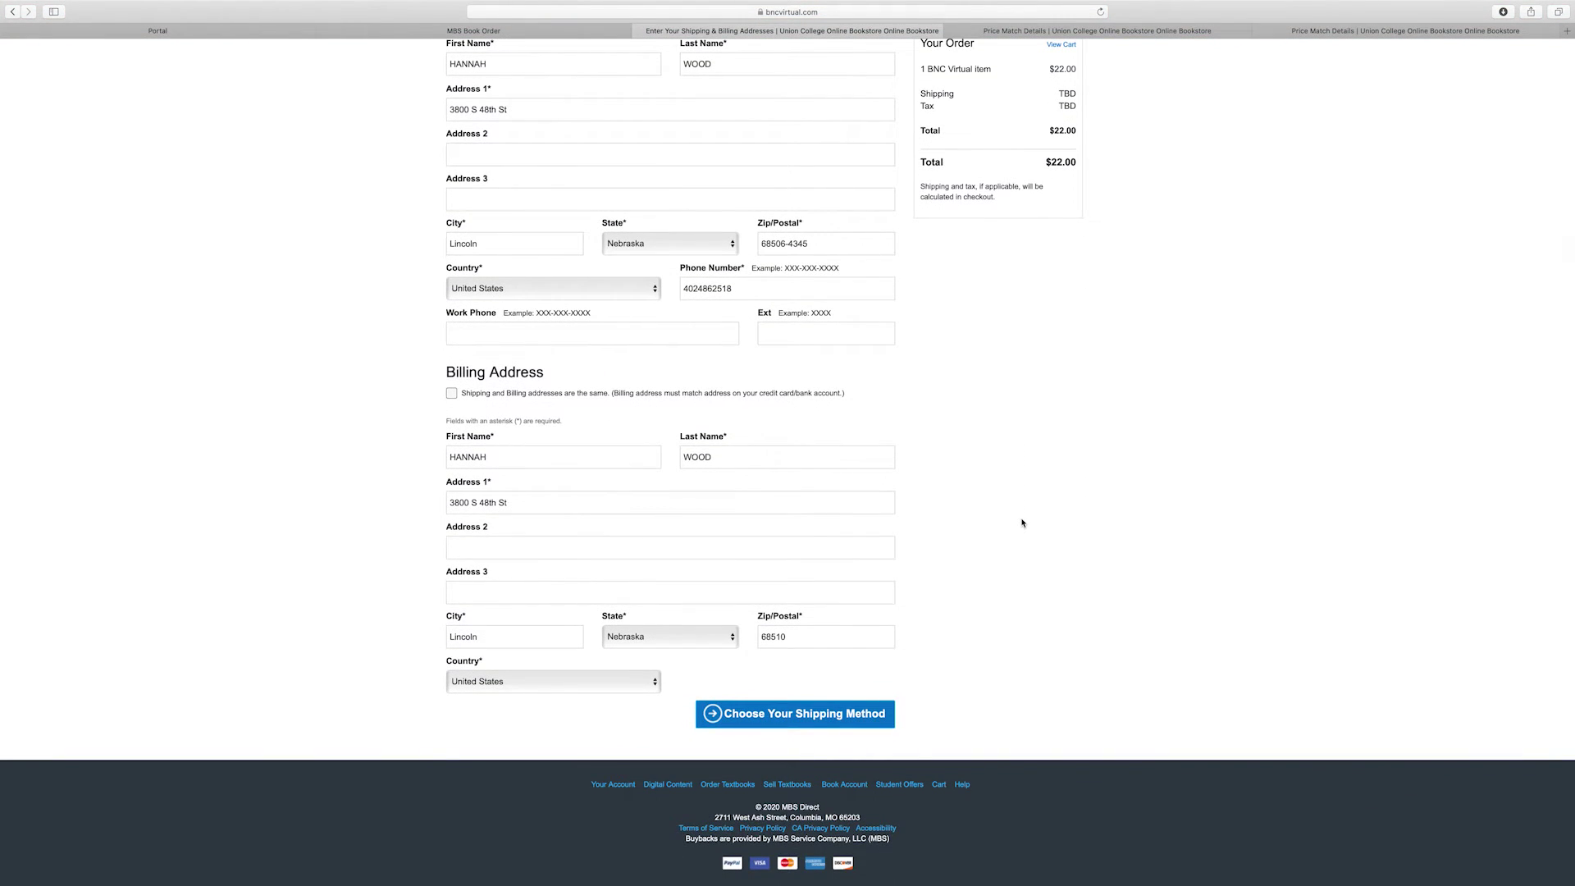
scroll(878, 677, "up", 1)
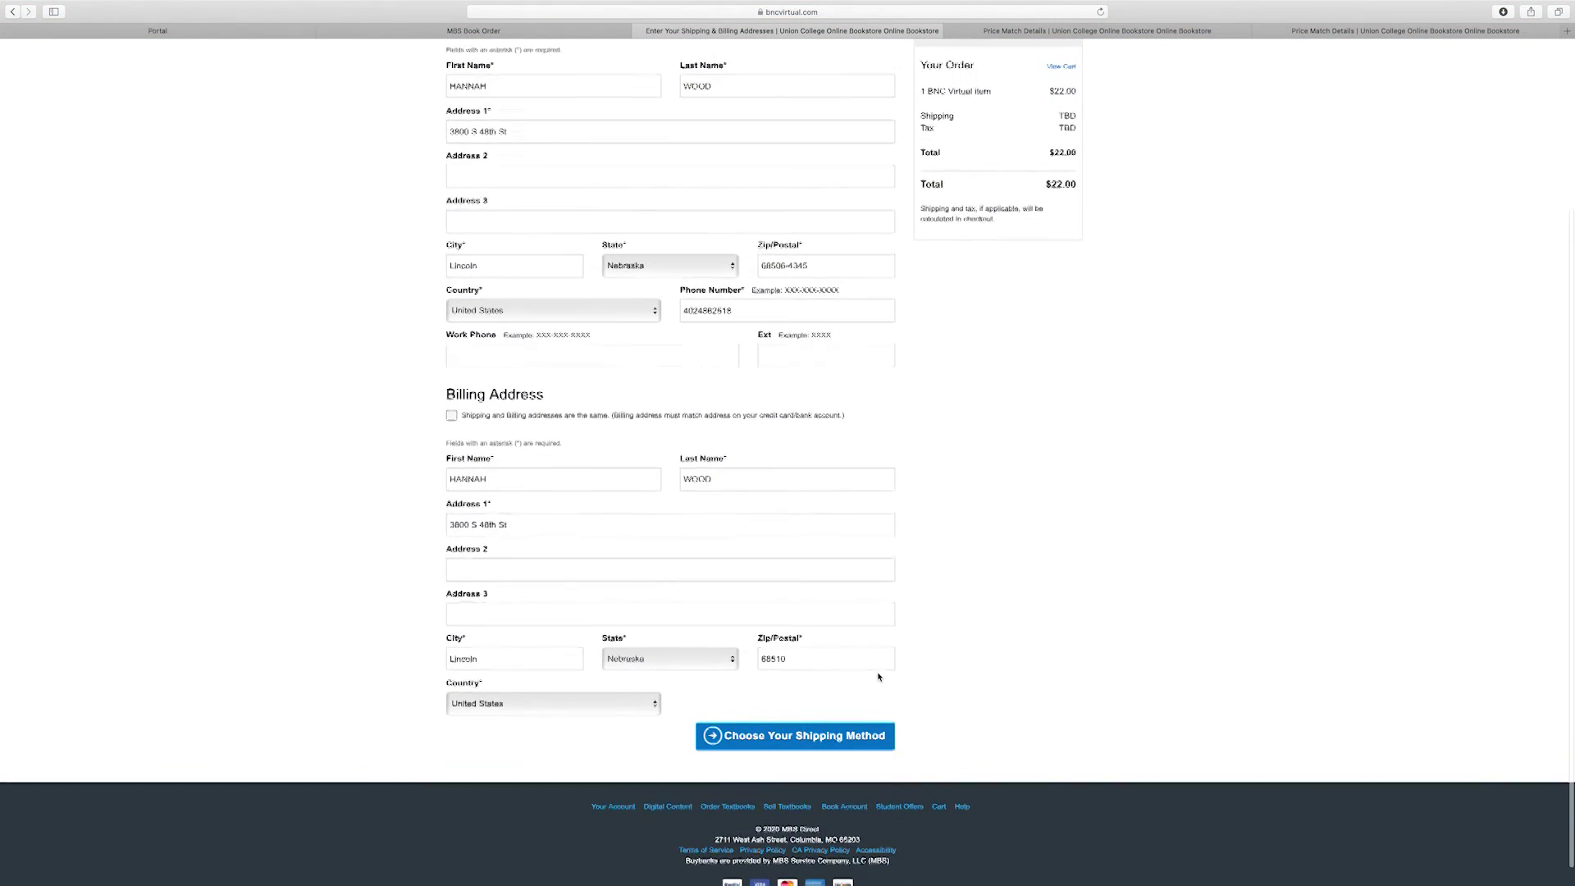
left_click(838, 746)
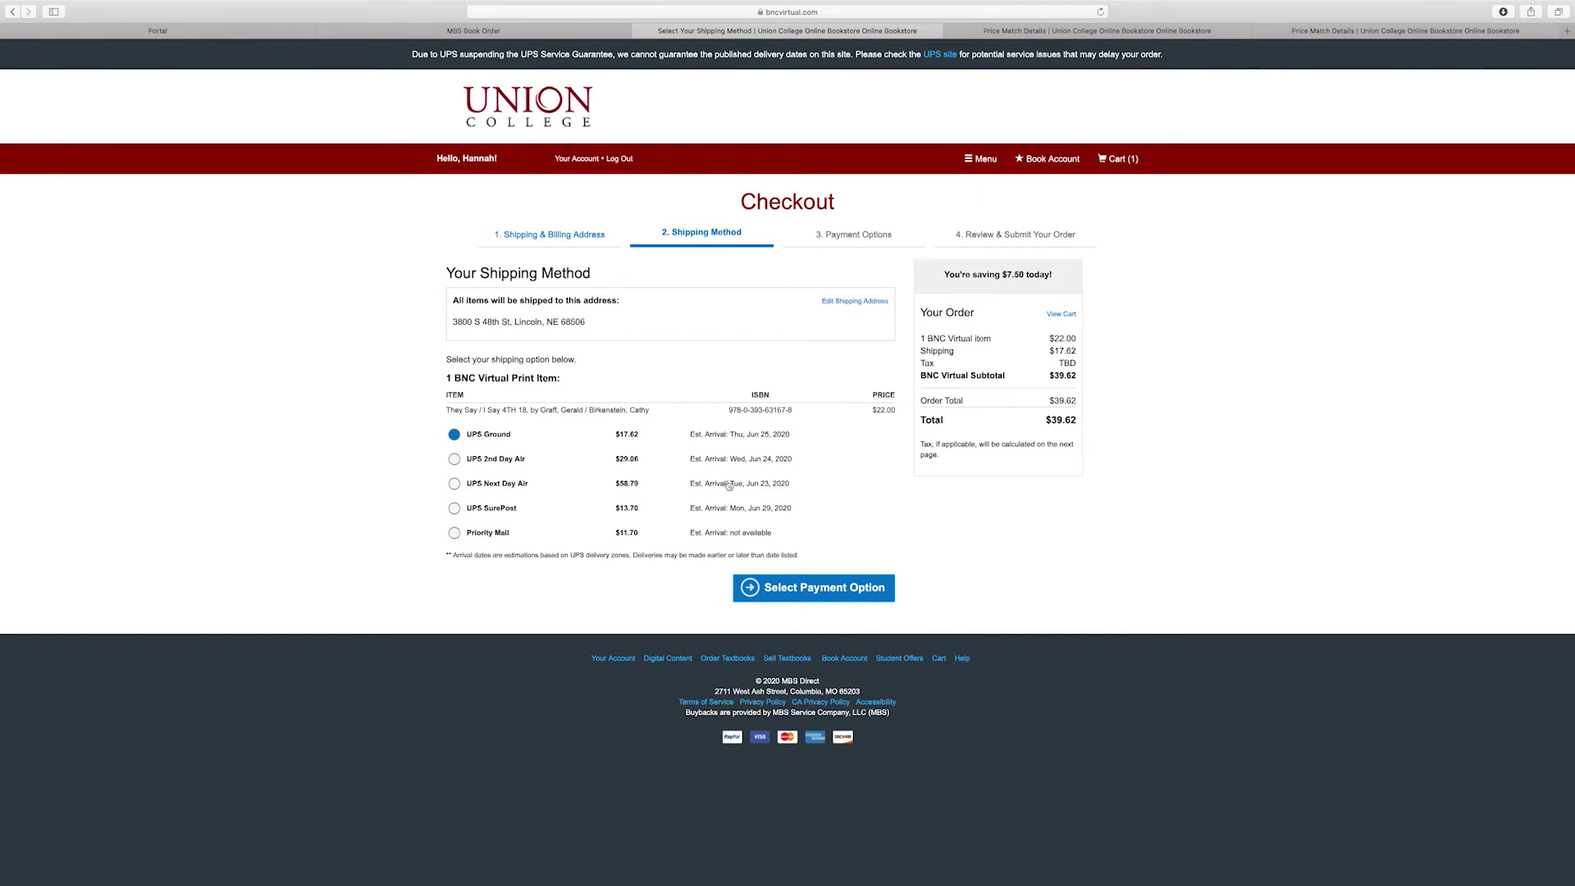
left_click(790, 602)
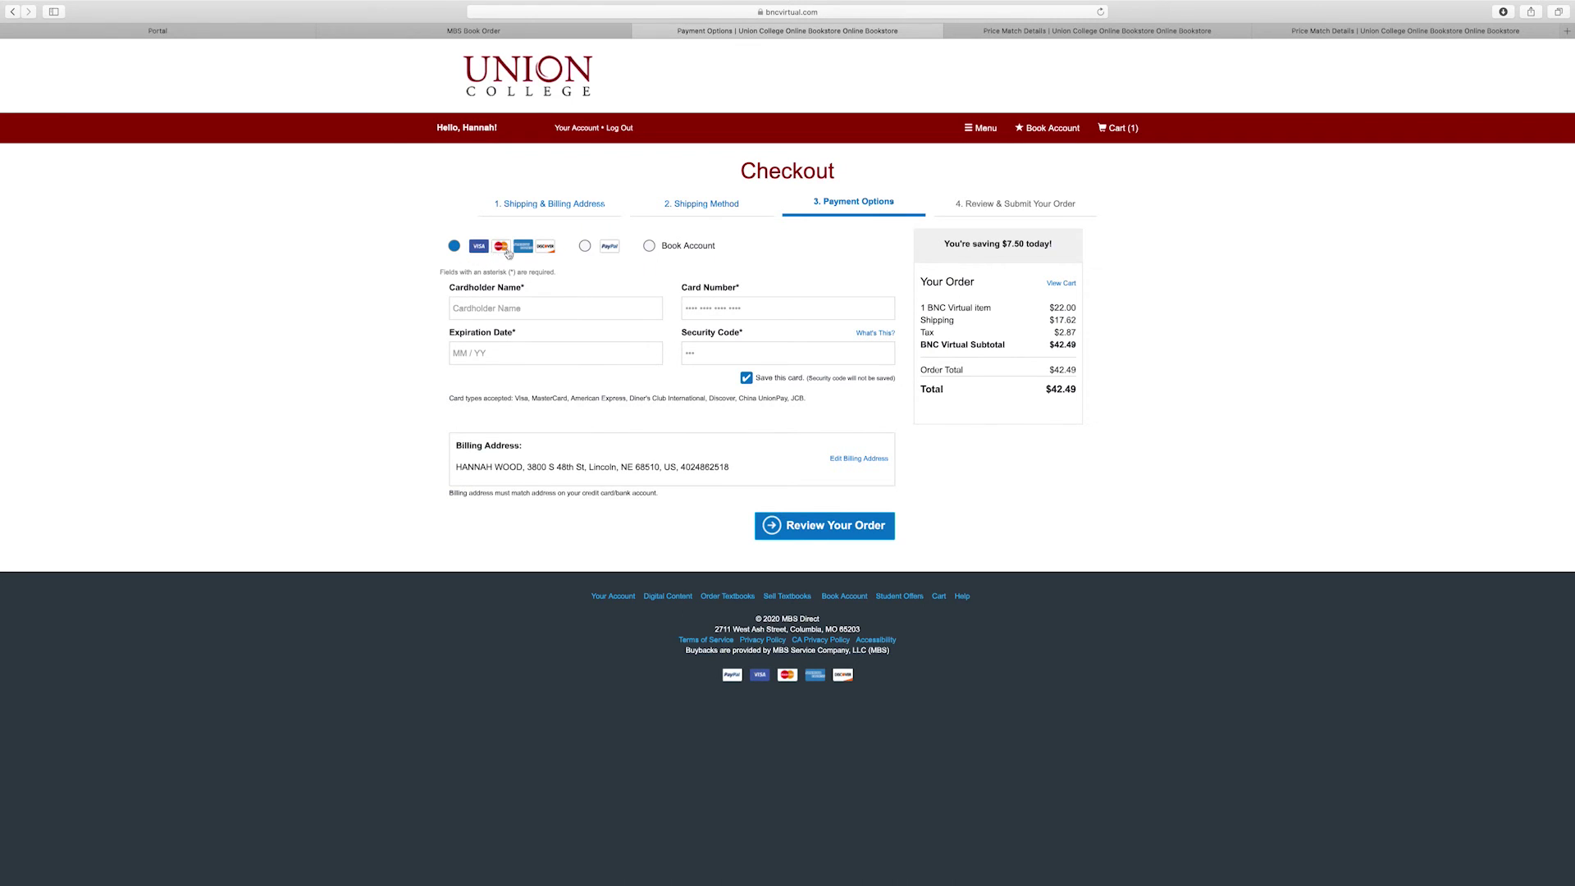
Step: Examine the PayPal and Book Account payment forms, and switch back to paying by credit card
left_click(585, 246)
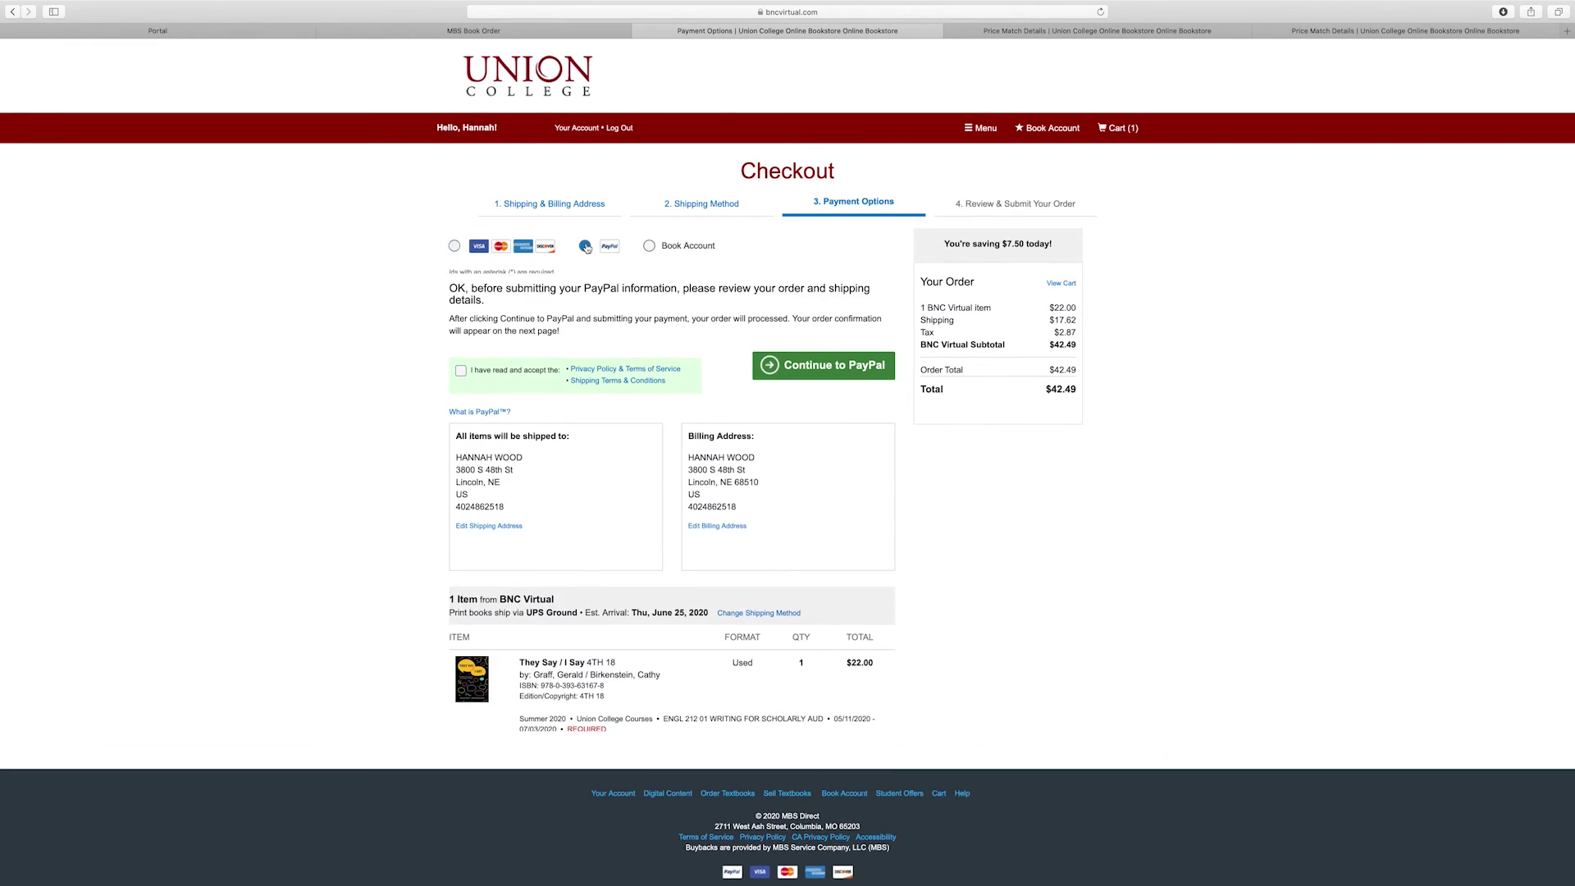
left_click(648, 246)
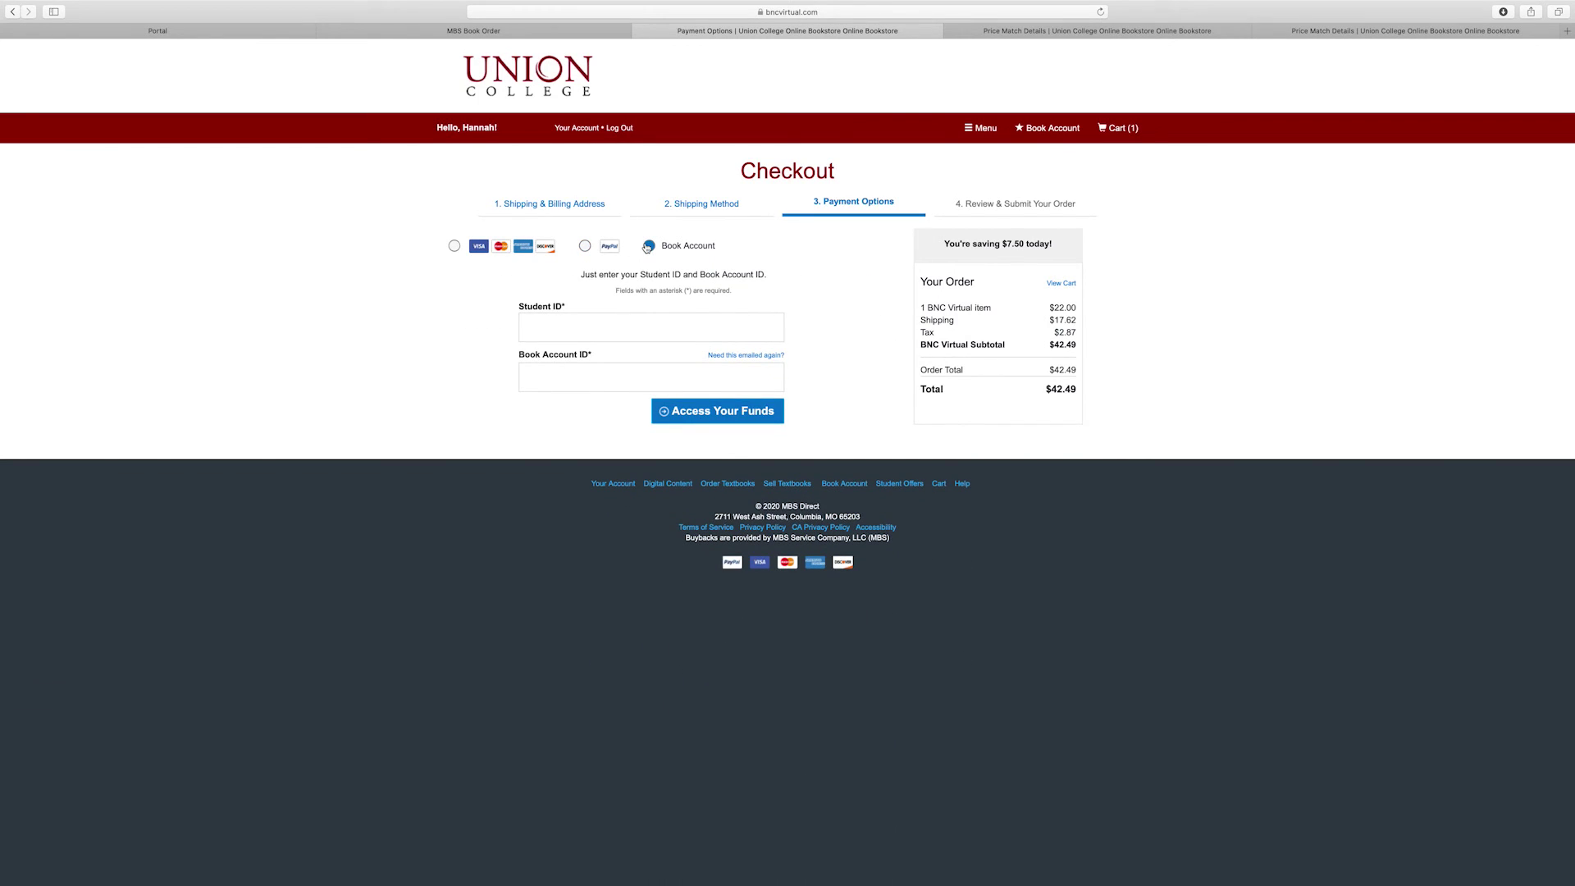
left_click(579, 376)
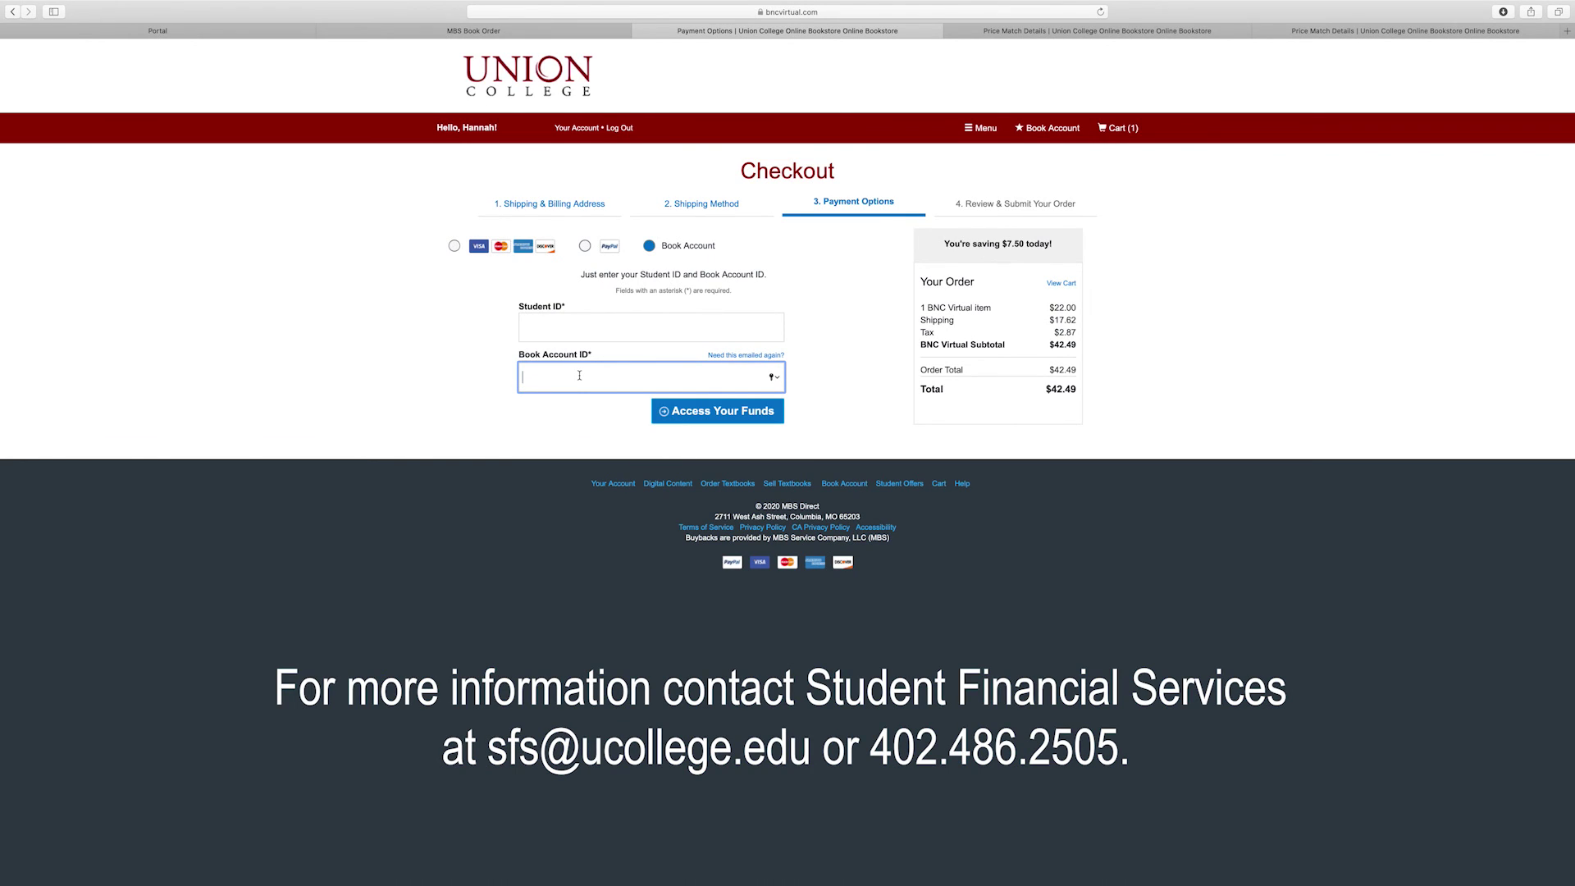
left_click(455, 246)
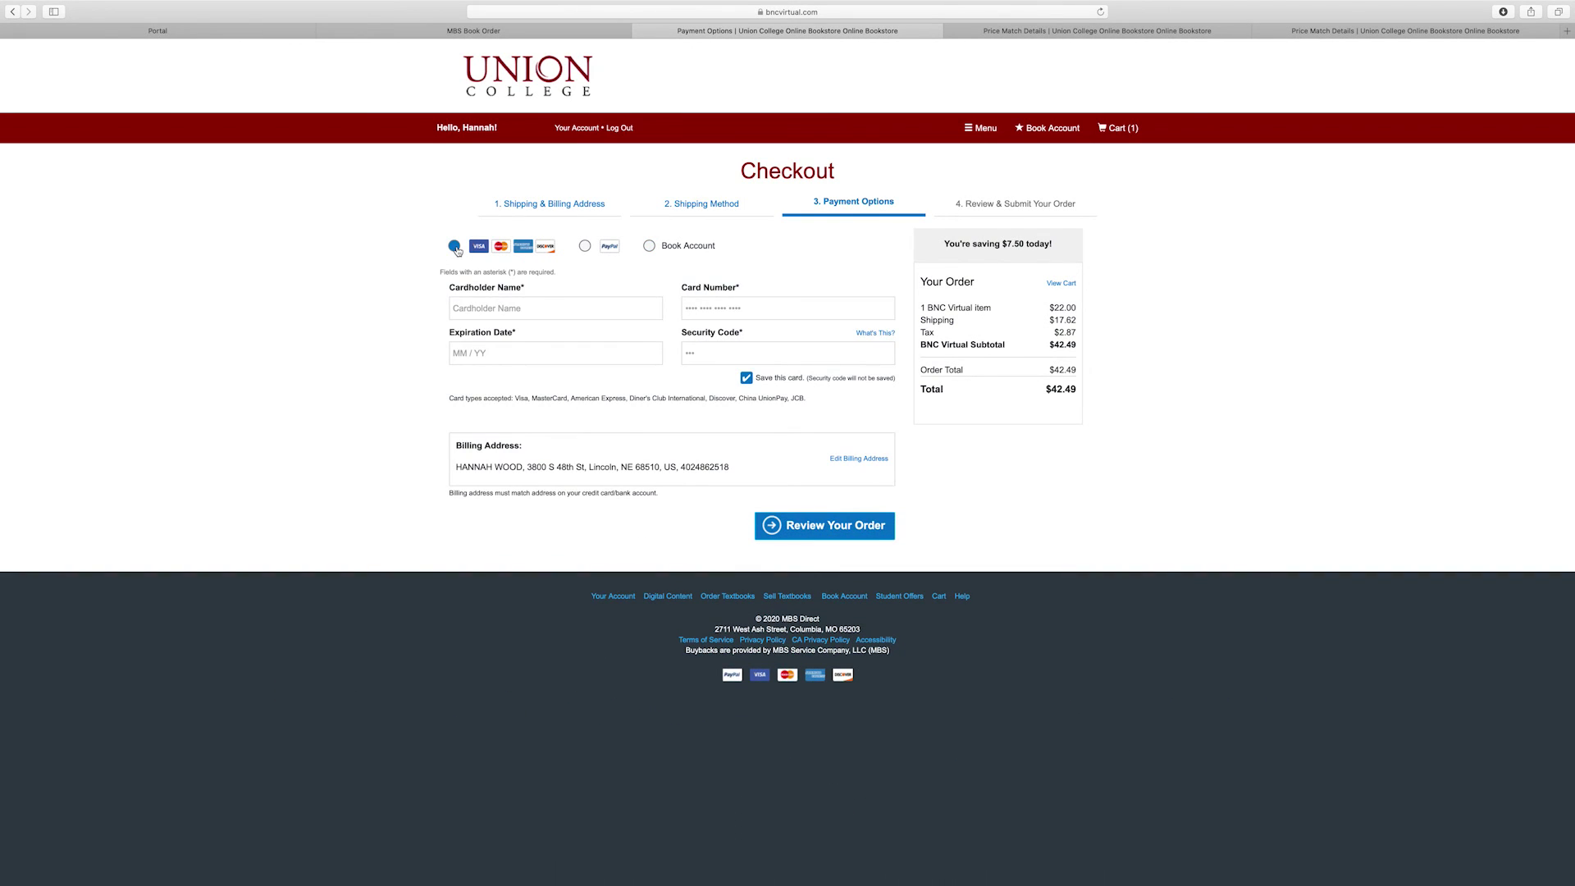